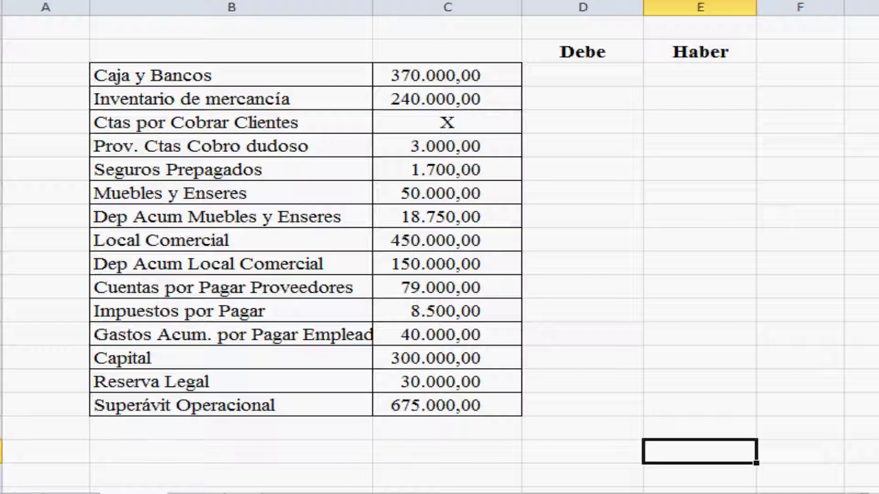
Widen column B so the longest account name, Gastos Acum. por Pagar Empleados, fits fully.
drag(372, 7, 399, 6)
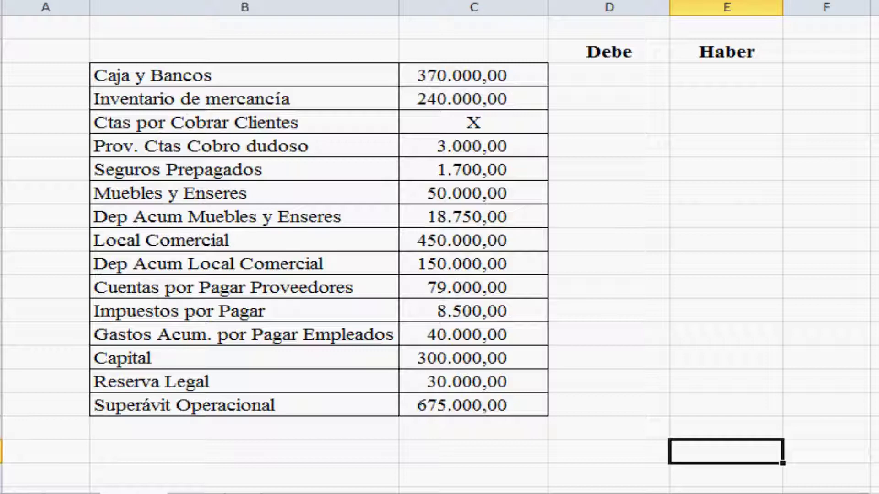
click(473, 122)
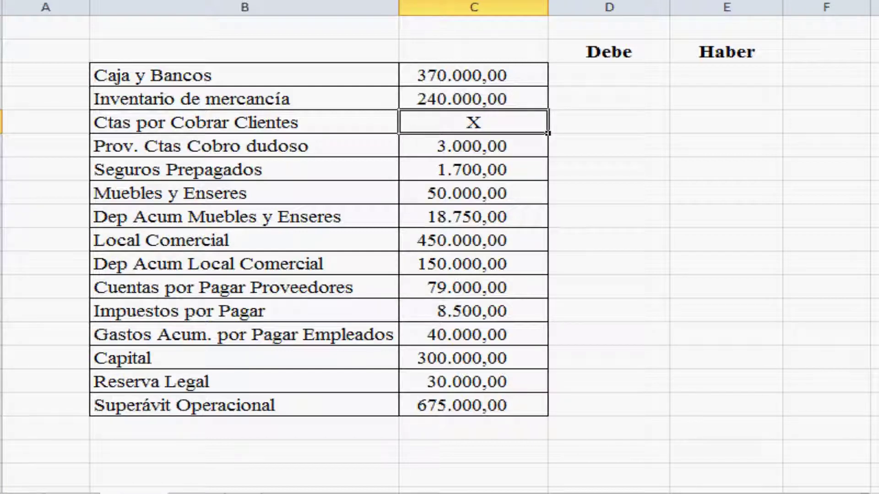
Enter 370000 for Caja y Bancos and 240000 for Inventario de mercancía in the Debe column.
click(609, 75)
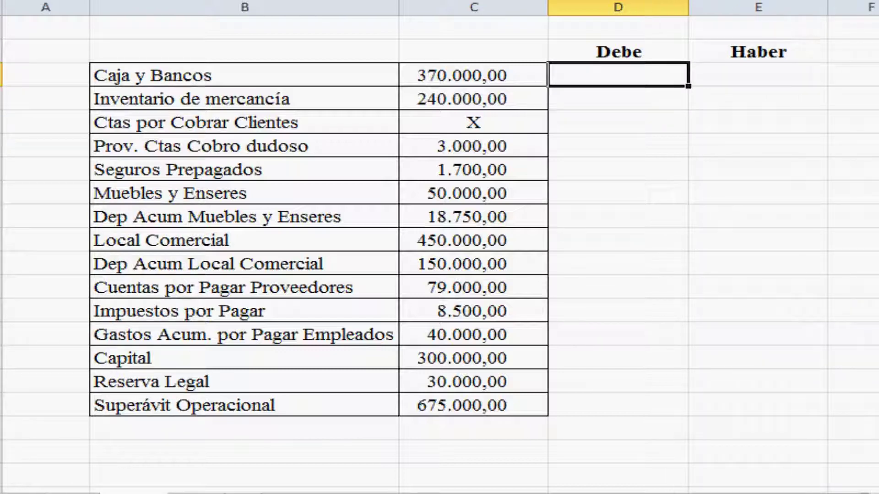
text(370000)
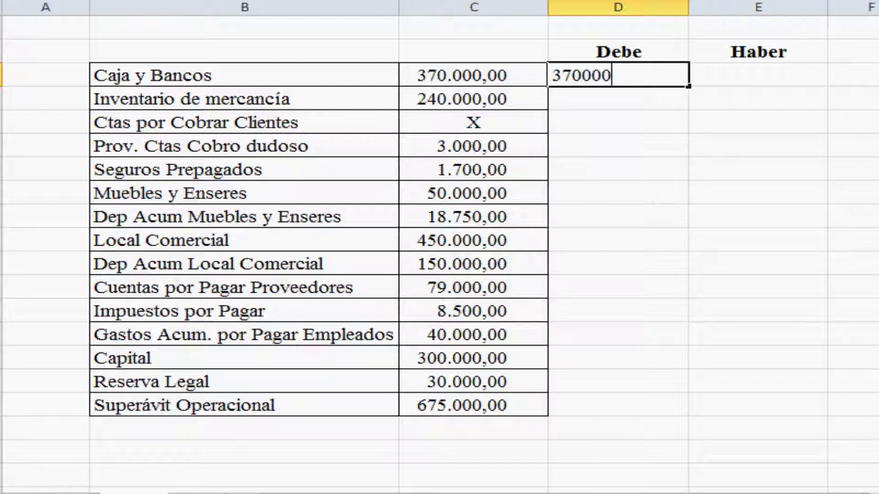
key(Return)
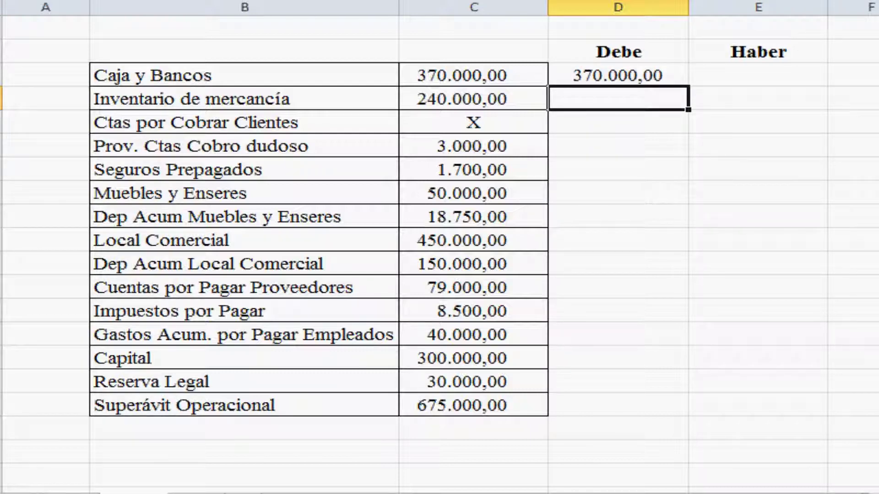
text(240000)
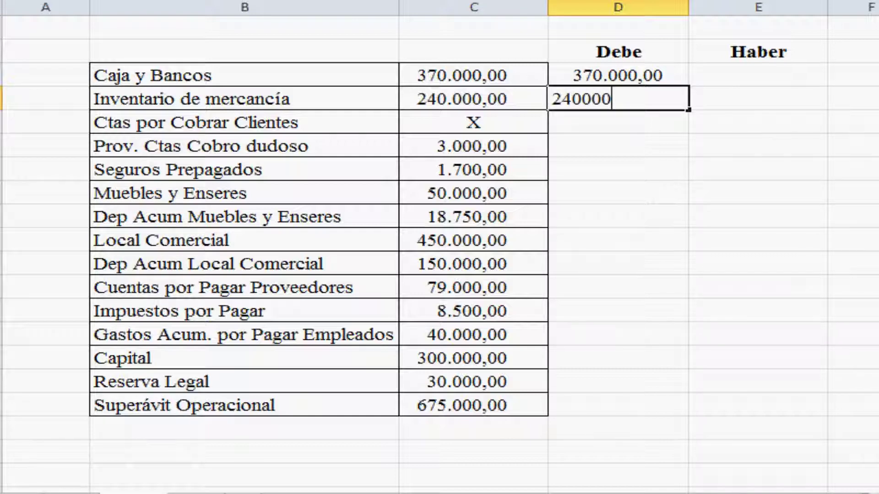
key(Return)
Format the Debe amount for Inventario de mercancía with a thousands separator and two decimals.
click(617, 98)
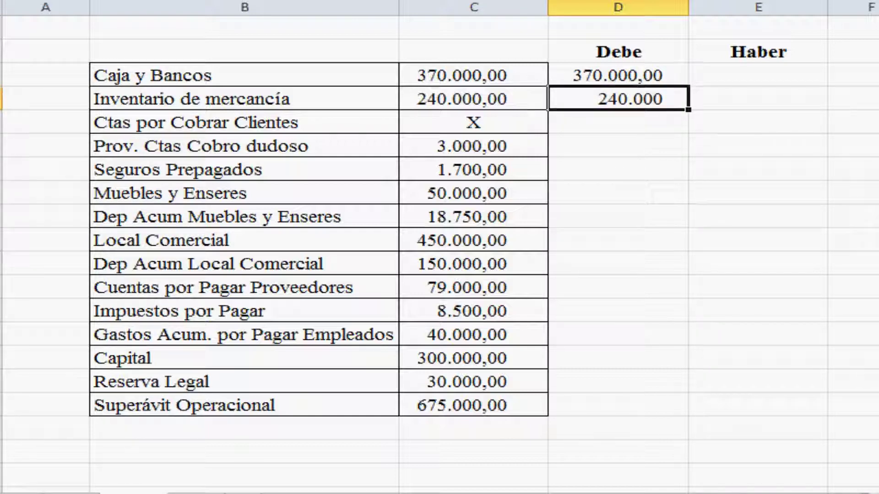
drag(618, 6, 778, 6)
key(ctrl+shift+1)
Leave Ctas por Cobrar Clientes blank and enter 3000 in the Haber column for Prov. Ctas Cobro dudoso.
click(617, 122)
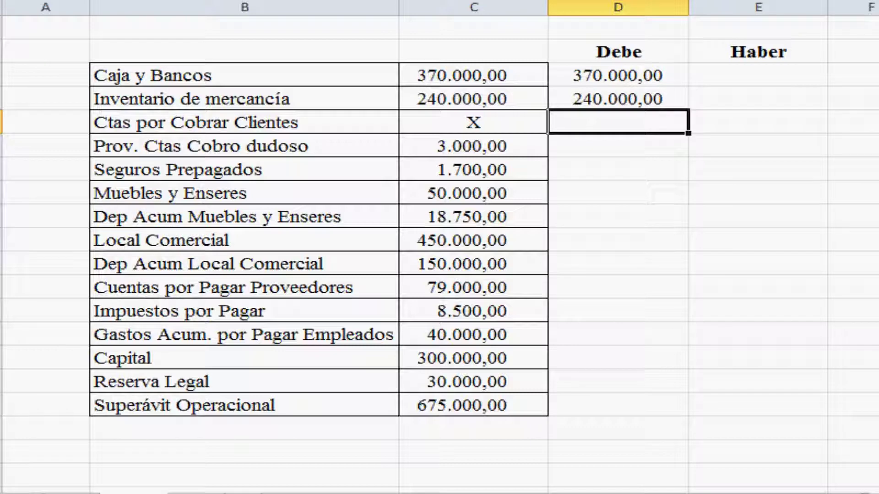
click(617, 145)
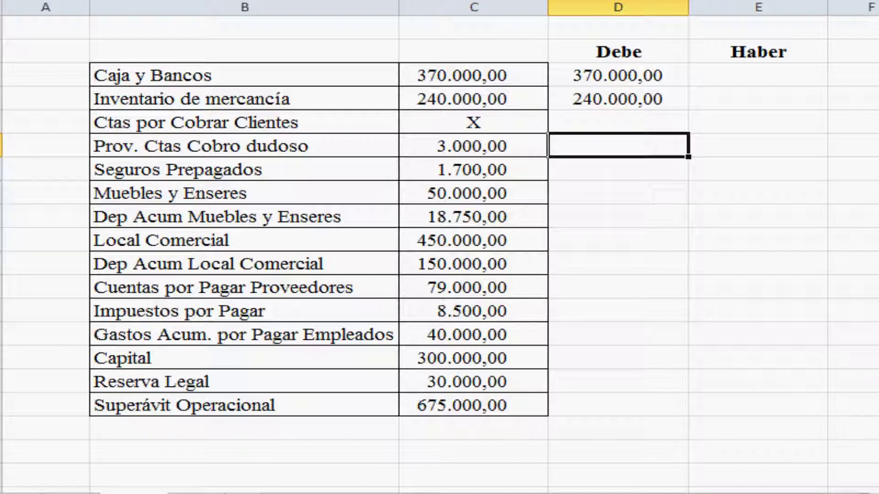
click(758, 146)
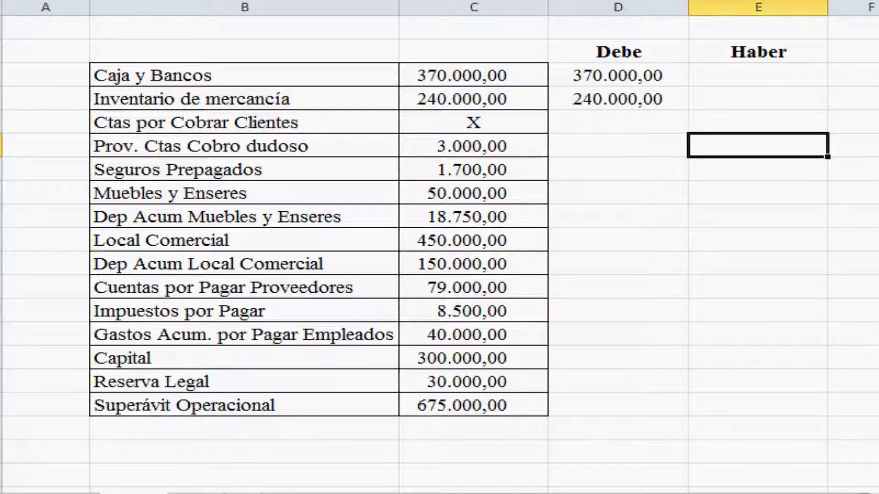
text(3000)
key(Return)
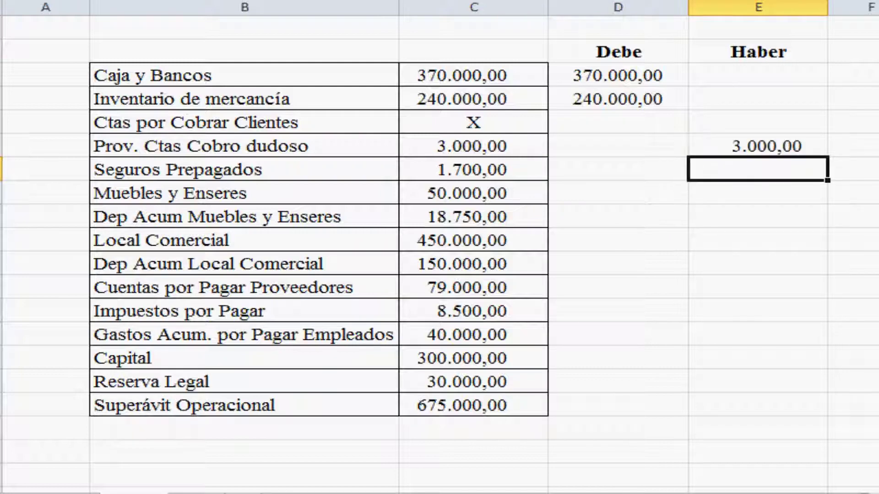
Enter 1700 for Seguros Prepagados and 50000 for Muebles y Enseres in the Debe column.
click(618, 169)
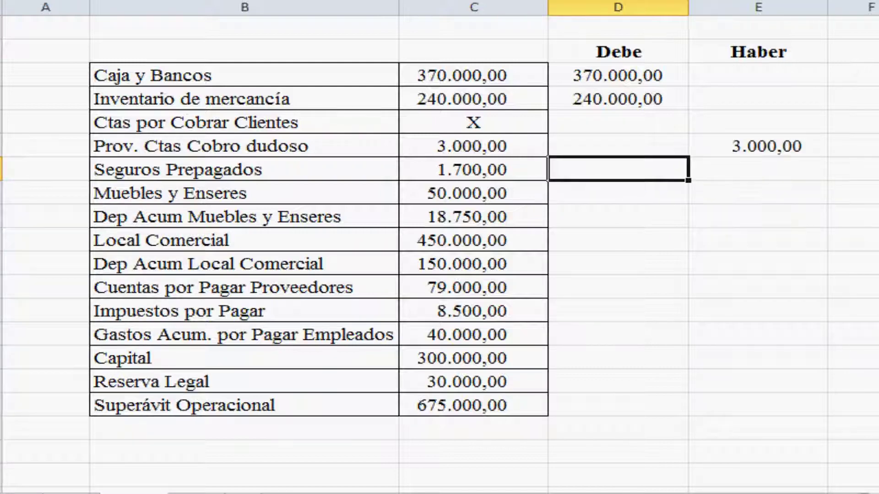
text(1700)
key(Return)
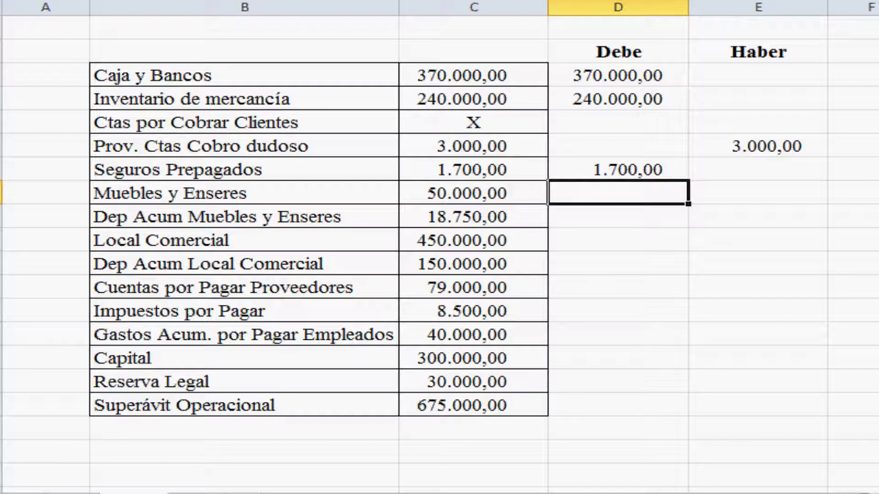
text(50000)
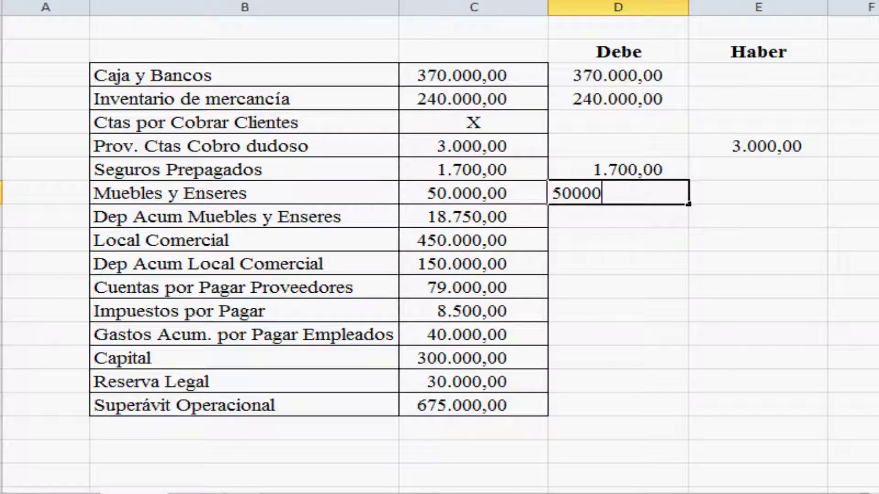
key(Right)
Enter 18750 in Haber for Dep Acum Muebles y Enseres and 450000 in Debe for Local Comercial.
key(Down)
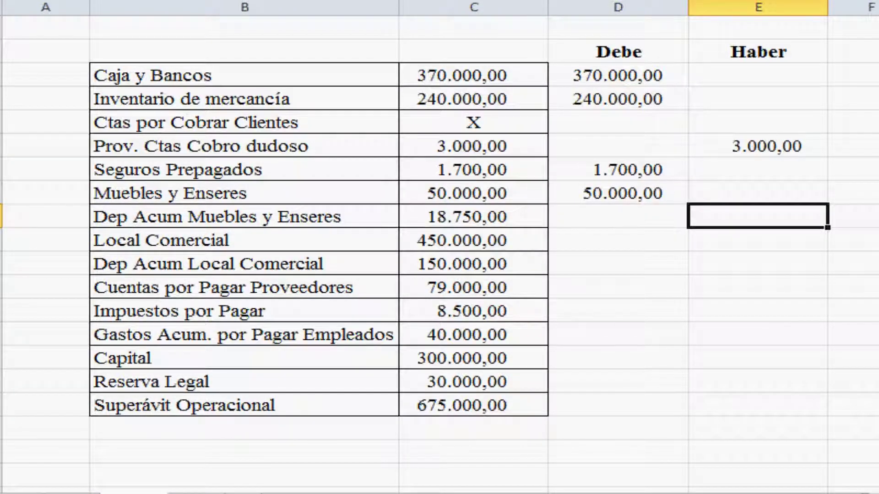
text(18.75)
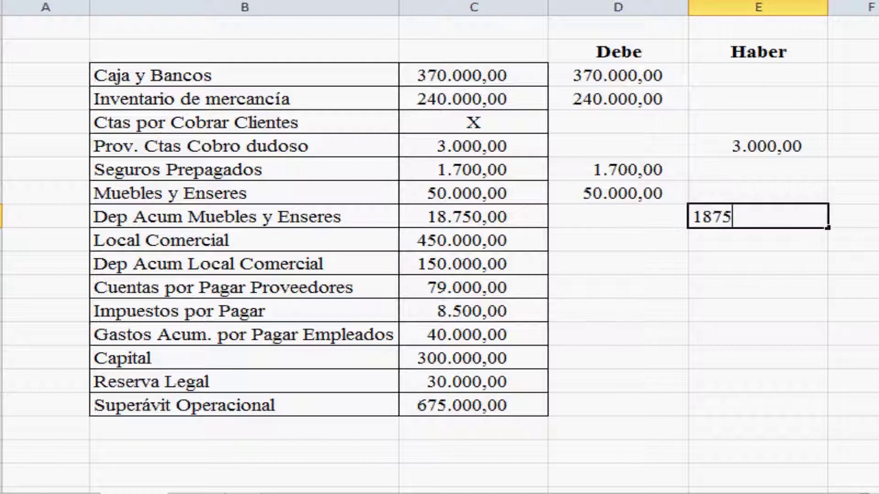
text(0)
key(Down)
key(Left)
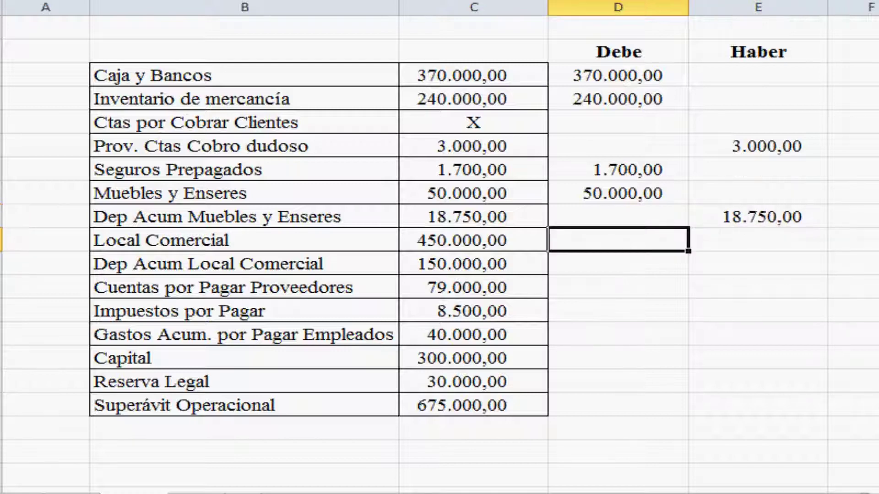
text(450000)
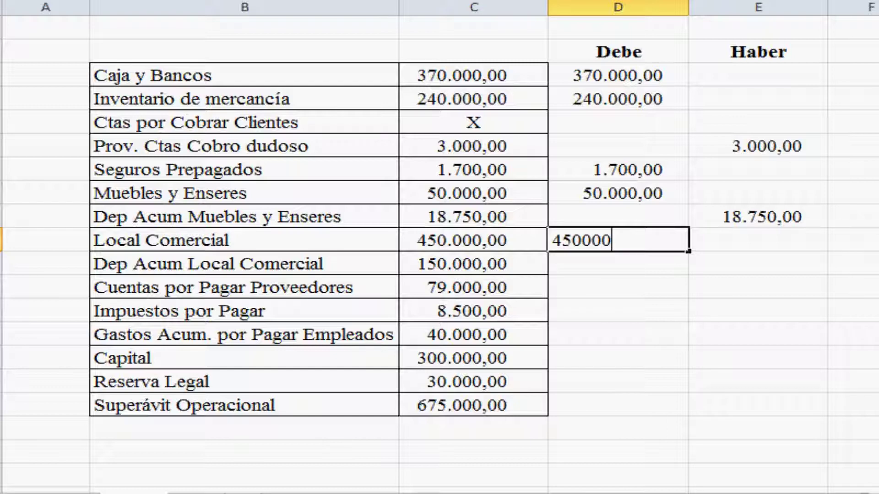
key(Down)
Enter 150000 in the Haber column for Dep Acum Local Comercial.
key(Right)
text(1)
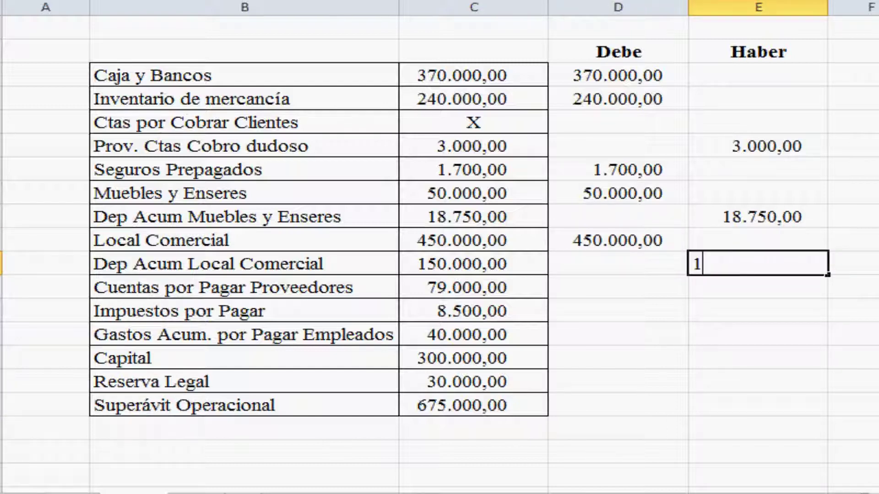
text(50.000)
key(Return)
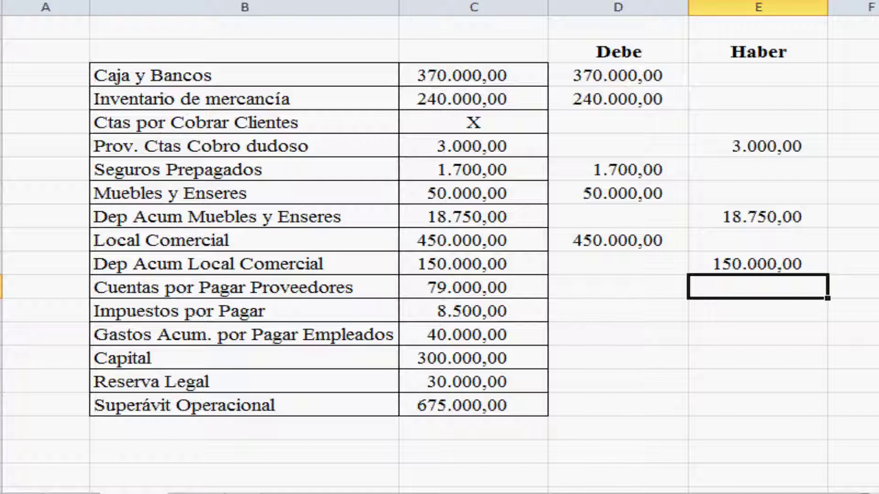
Enter 79000 for Cuentas por Pagar Proveedores and 8500 for Impuestos por Pagar in the Haber column.
text(79000)
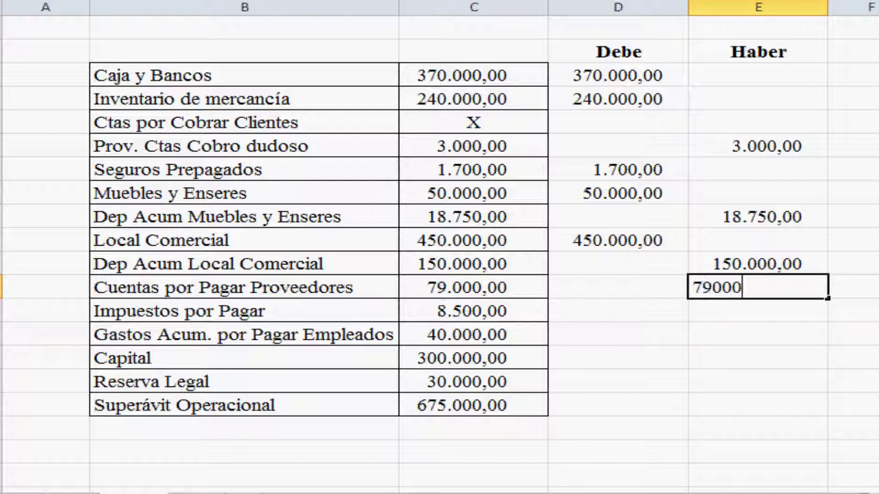
key(Return)
text(85000)
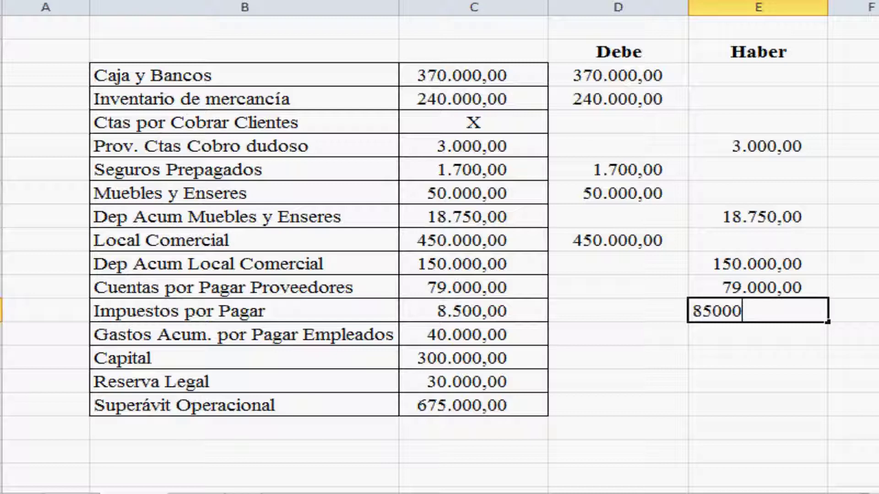
key(BackSpace)
key(Return)
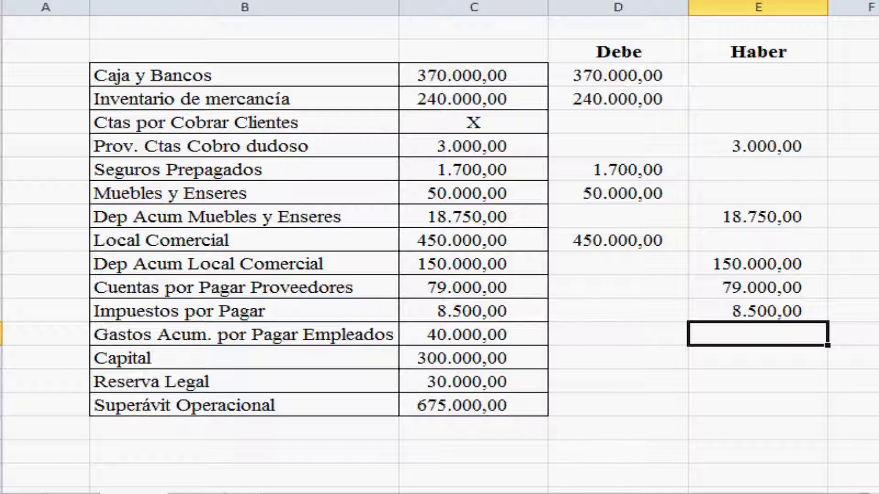
Enter 40000 for Gastos Acum. por Pagar Empleados and 300000 for Capital in the Haber column.
text(40000)
key(Return)
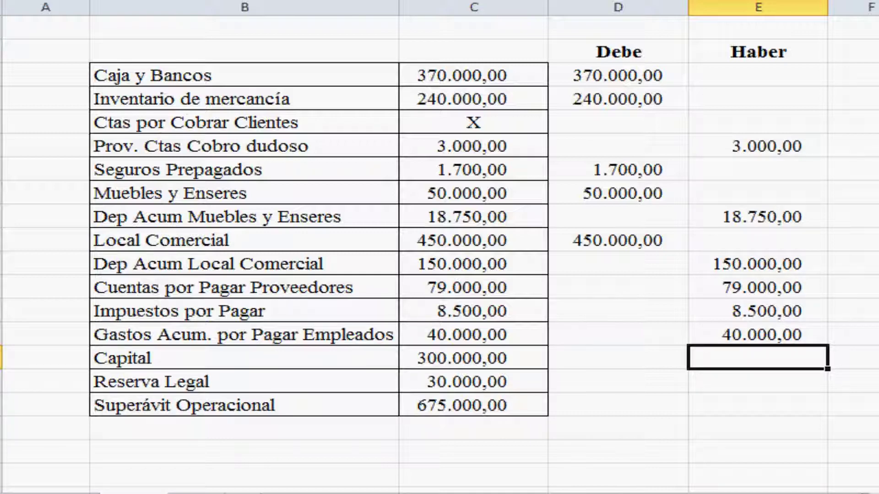
text(300000)
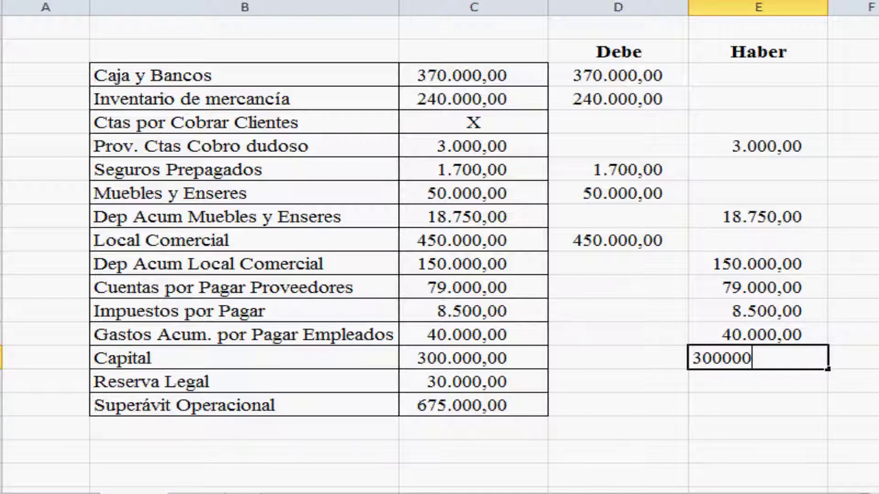
key(Return)
Enter 30000 for Reserva Legal and 675000 for Superávit Operacional in the Haber column.
text(30000)
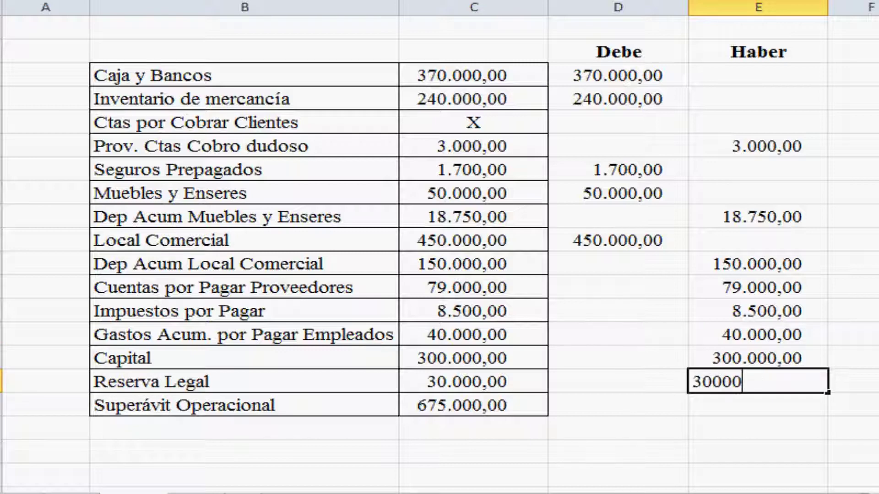
key(Return)
text(6750000)
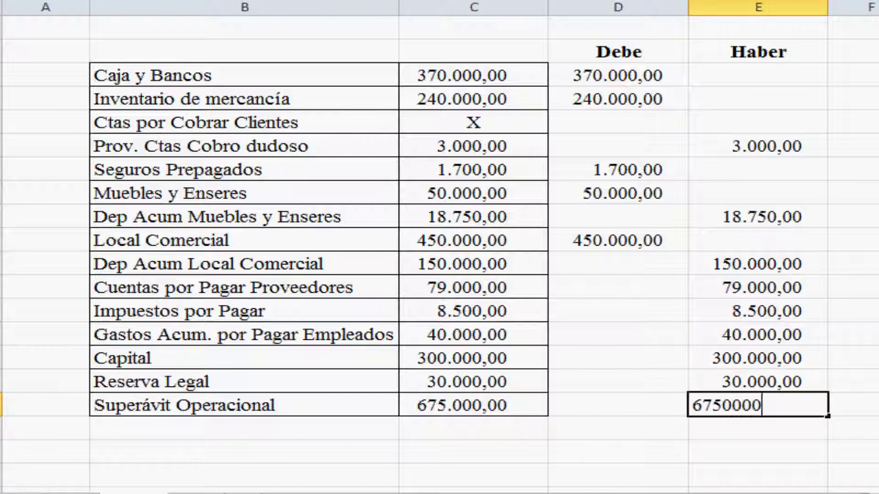
key(BackSpace)
key(Return)
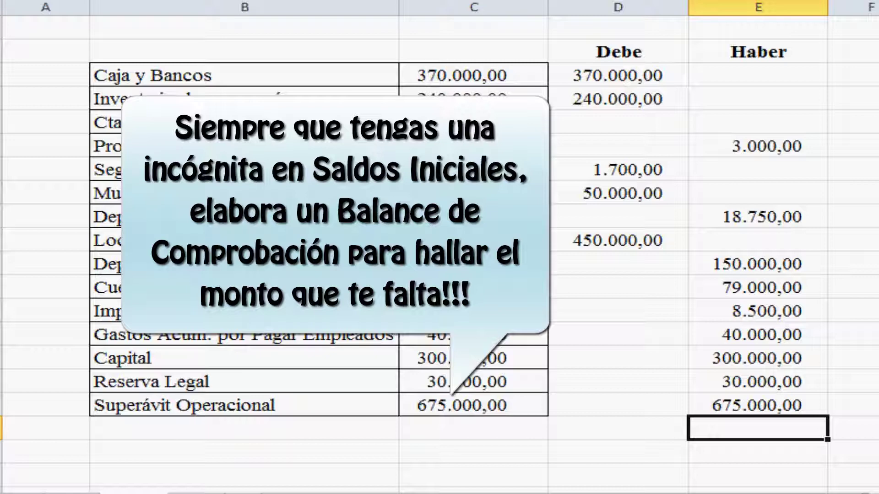
Total the Debe column in the row below Superávit Operacional and fit column D's width to its contents.
drag(618, 75, 618, 428)
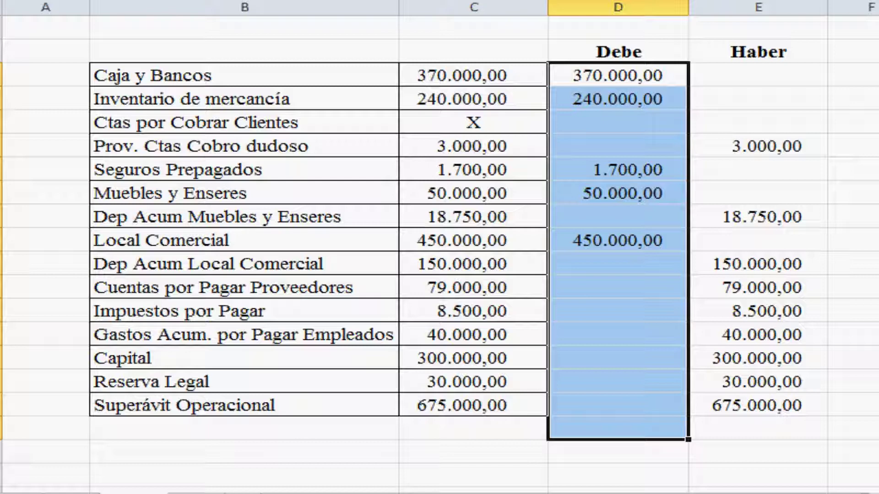
key(alt+equal)
double_click(688, 6)
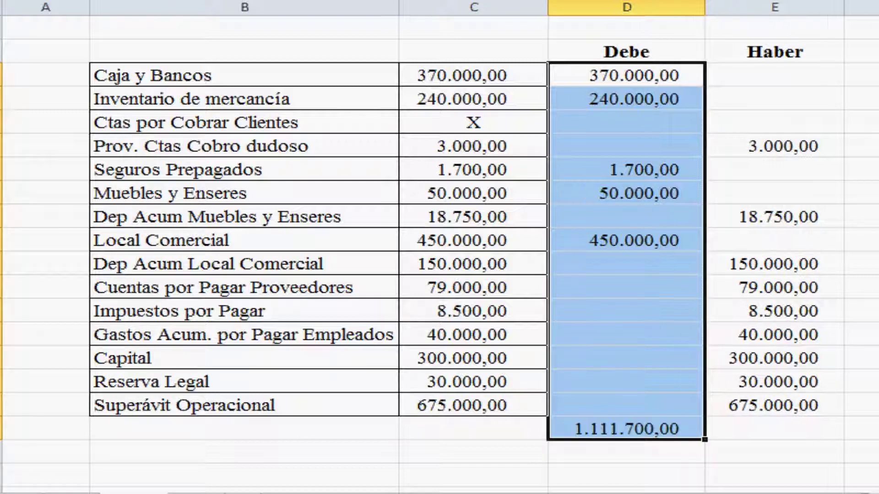
Total the Haber column in the row below Superávit Operacional and fit column E's width to its contents.
drag(774, 75, 774, 429)
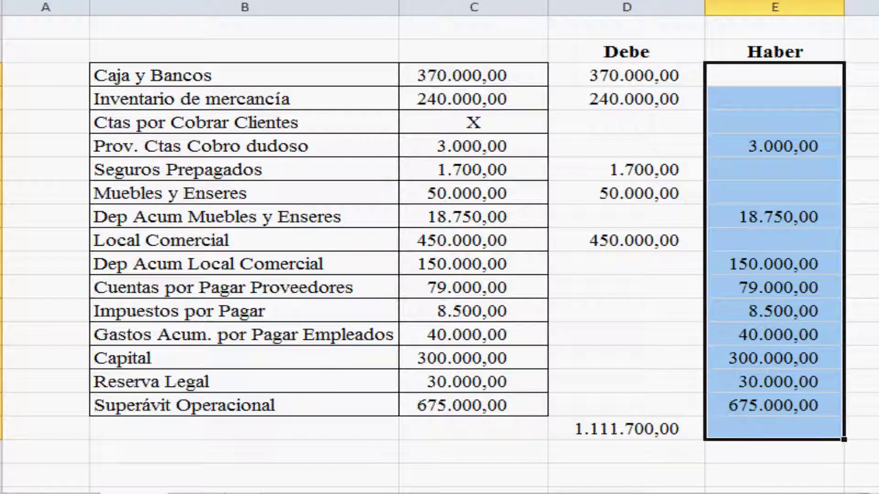
key(alt+equal)
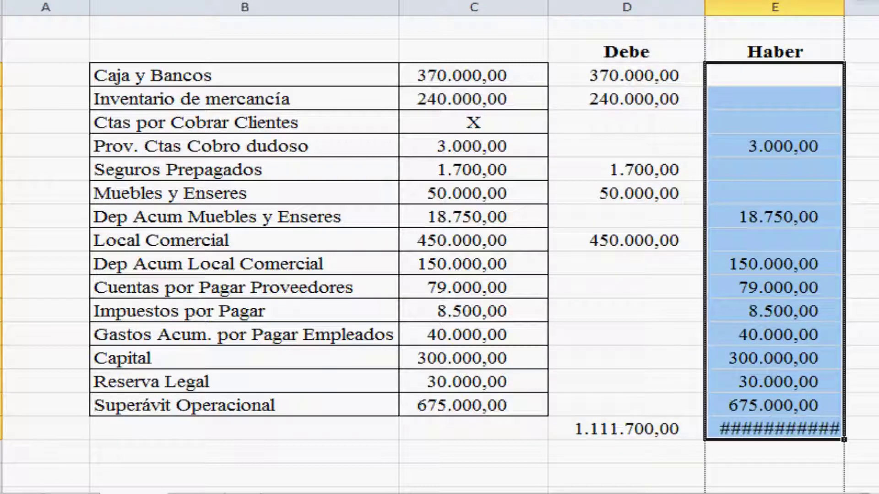
key(alt+h)
key(o)
key(i)
Add a bottom border to the Debe and Haber cells of the Superávit Operacional row and make both column totals bold.
click(785, 452)
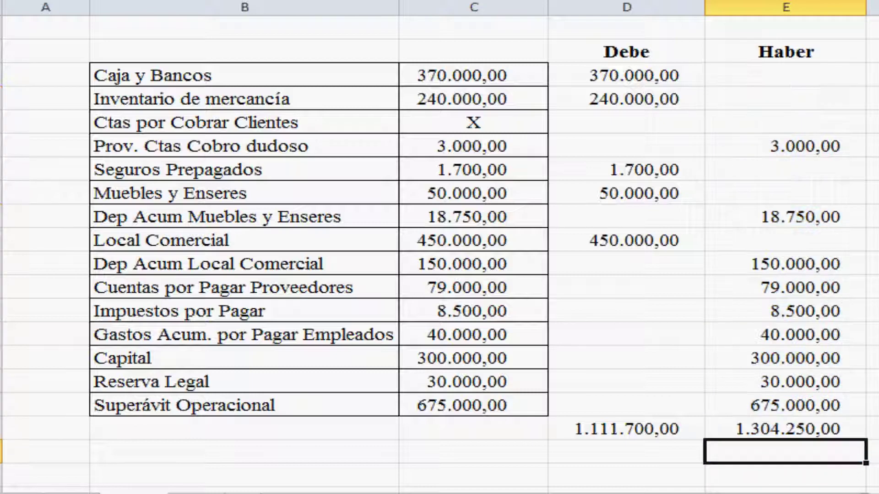
click(627, 475)
drag(627, 405, 786, 405)
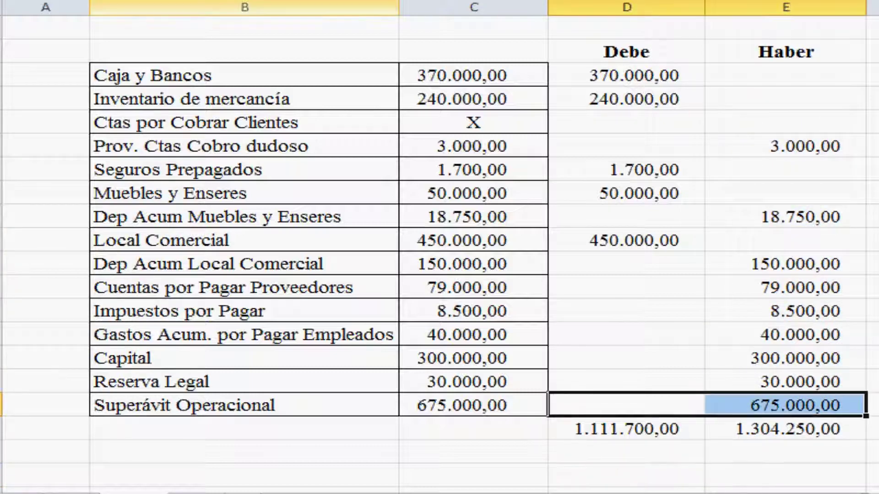
drag(627, 429, 785, 429)
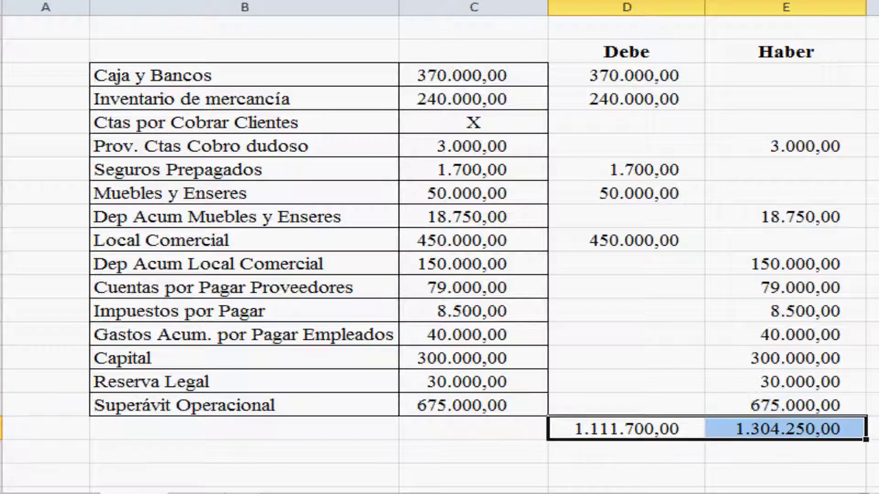
key(ctrl+n)
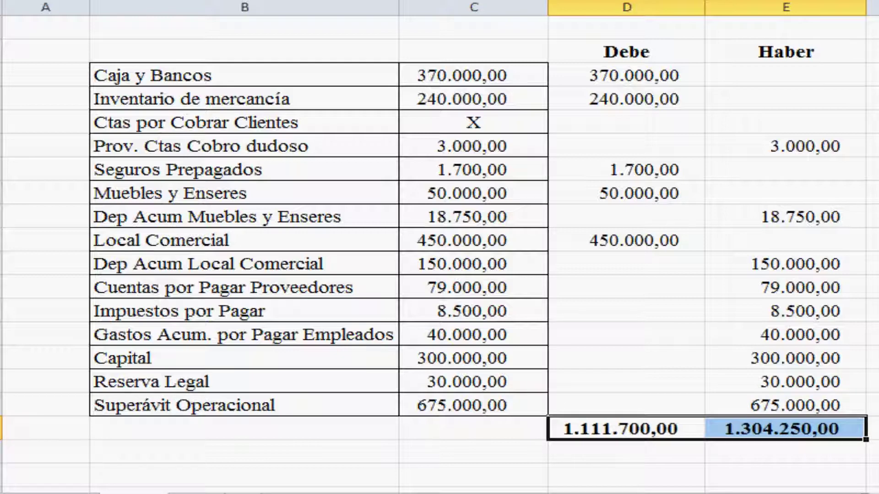
Calculate the Haber total minus the Debe total (E18-D18) two rows below the Debe total.
click(627, 475)
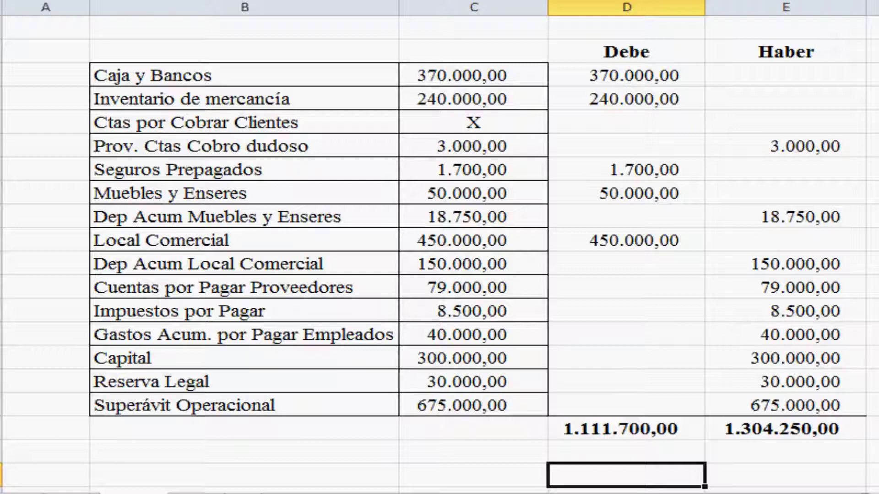
text(=)
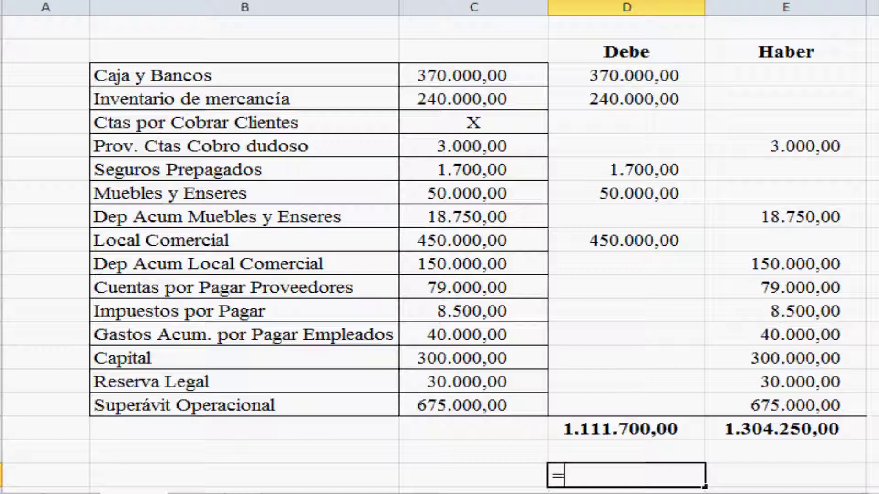
key(Up)
key(Up)
key(Right)
text(-)
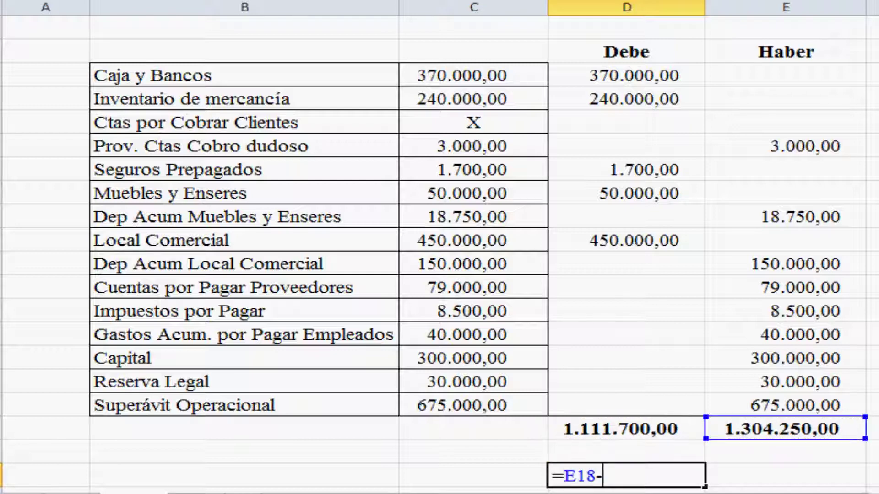
key(Up)
key(Up)
key(Return)
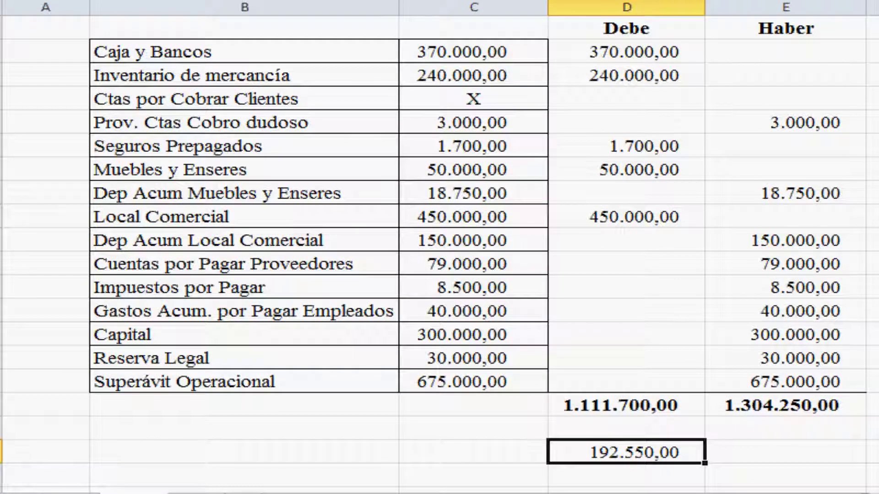
Enter 192.550 for Ctas por Cobrar Clientes in the Debe column.
key(Up)
key(Up)
key(Up)
key(Up)
key(Up)
key(Up)
key(Up)
key(Up)
key(Up)
key(Up)
key(Up)
key(Up)
key(Up)
key(Up)
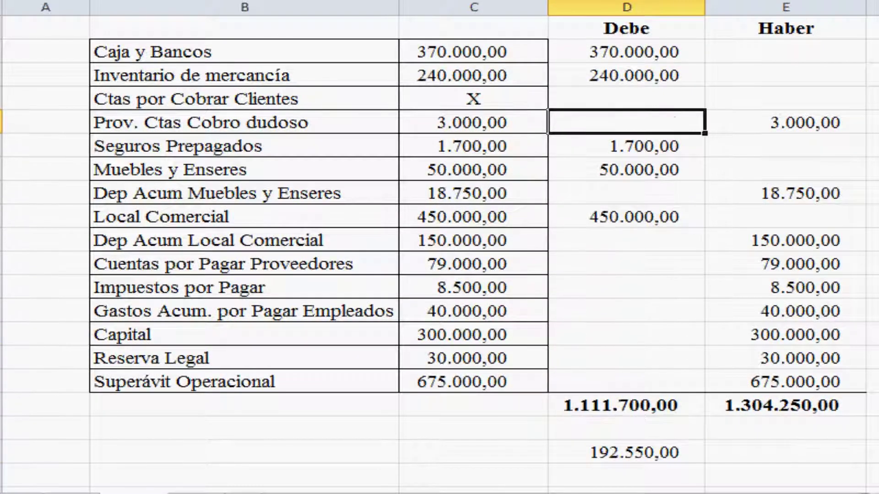
text(192.550)
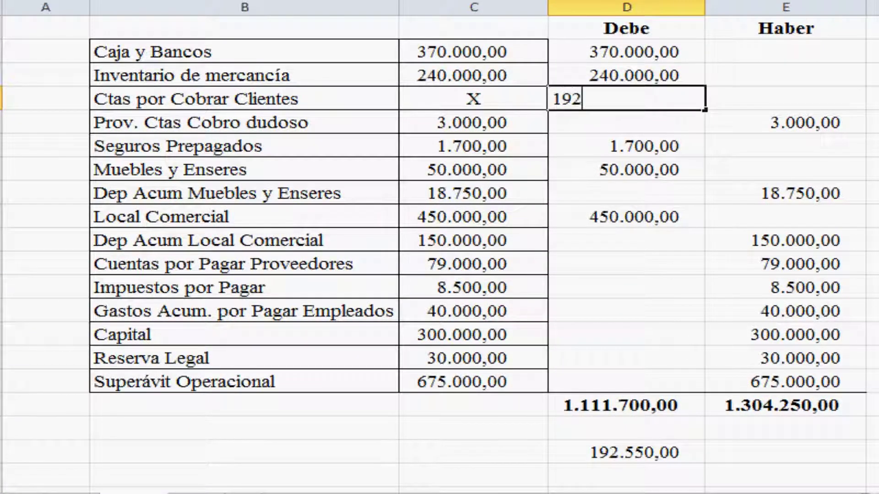
key(Return)
key(Up)
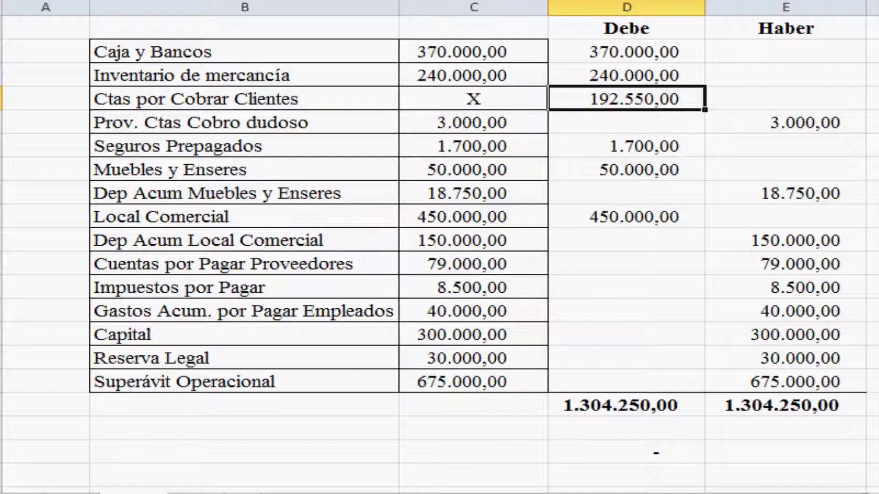
Apply a top and double bottom border to the Debe and Haber totals.
drag(626, 405, 786, 406)
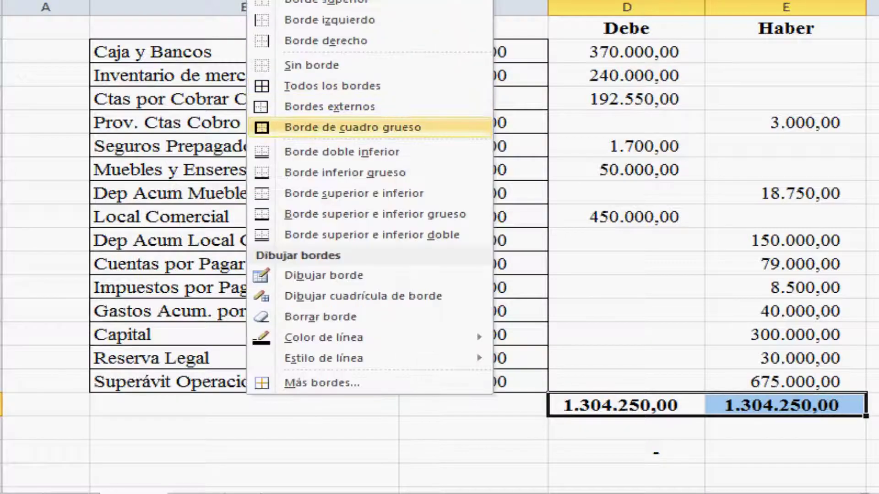
click(372, 235)
click(626, 454)
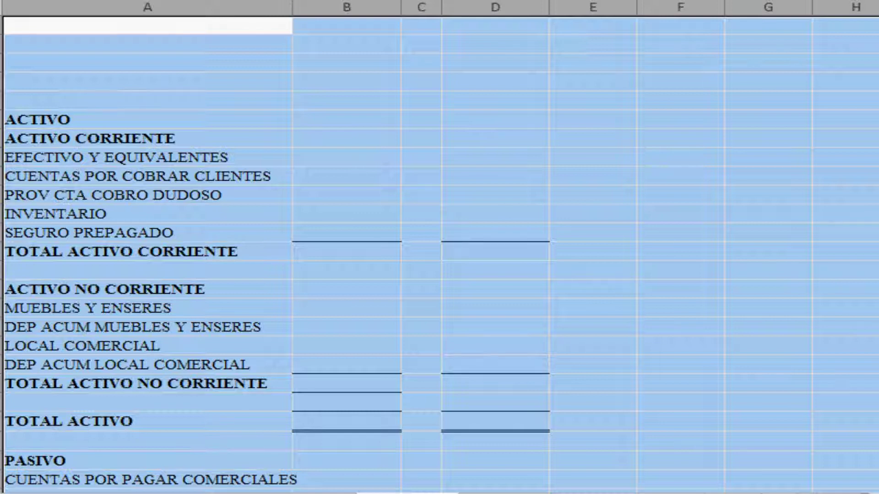
Enter the company name CARRUSEL II C.A. in cell A1 of the balance sheet template.
click(146, 25)
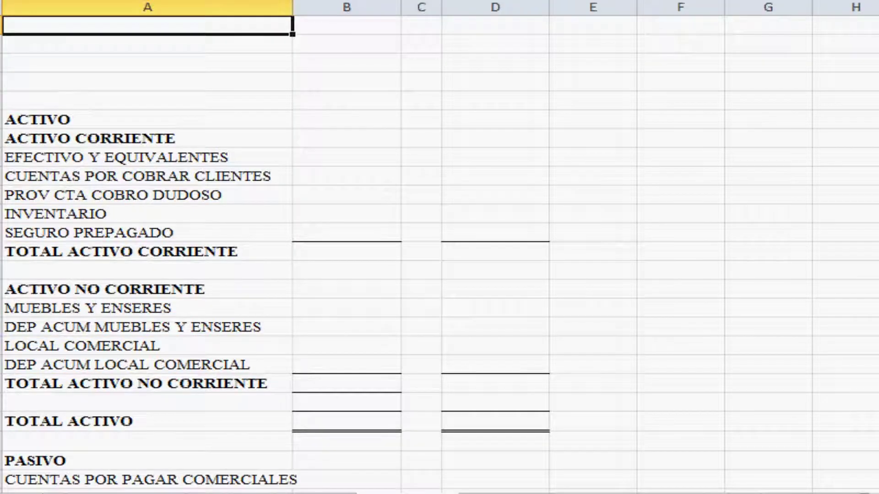
text(CARRU)
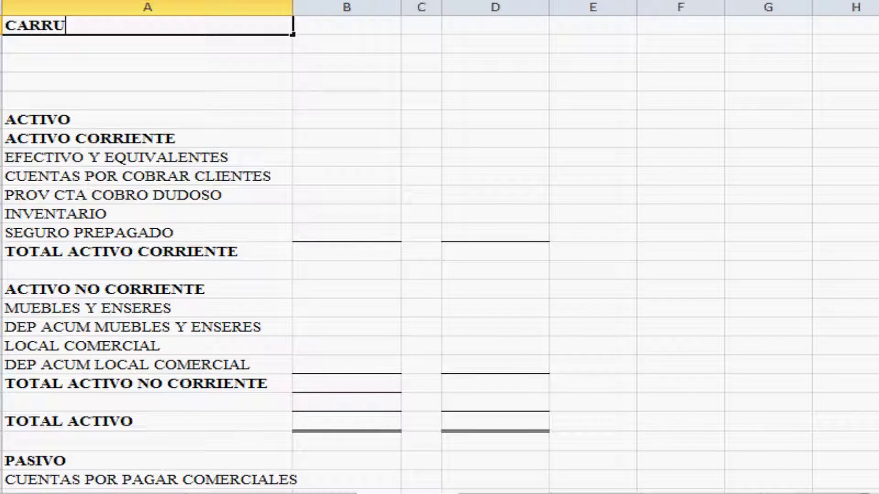
text(SEL I)
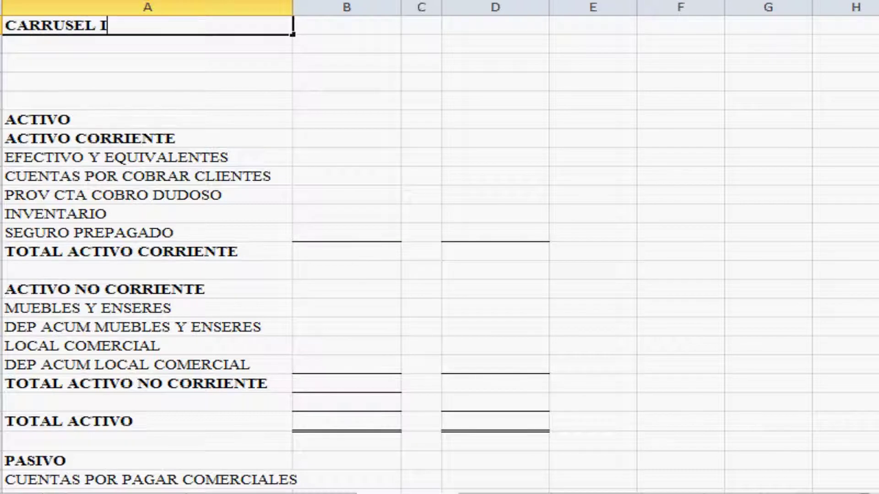
text(I C.A.)
key(Return)
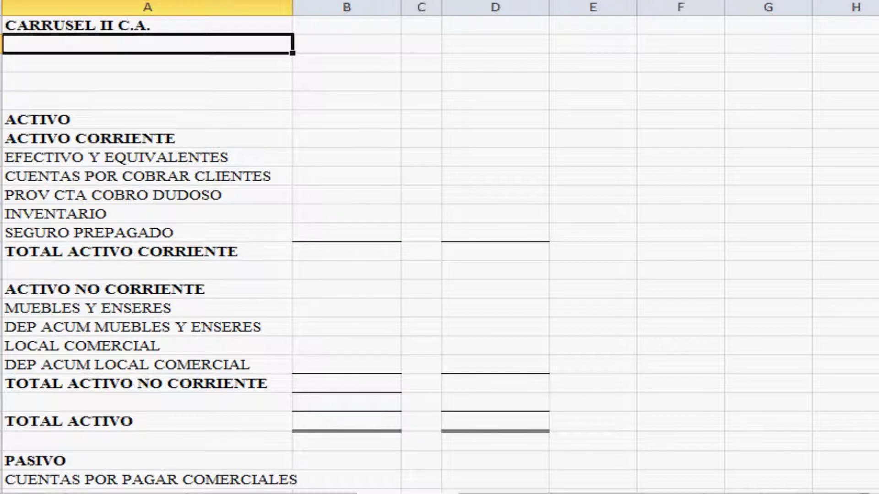
Add the statement title ESTADO DE SITUACIÓN FINANCIERA below the company name.
text(ESTADO DE SITACI)
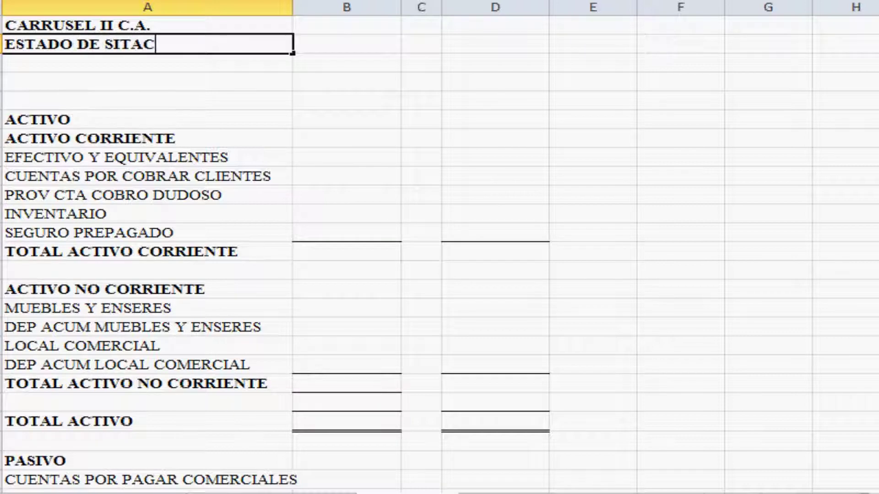
key(BackSpace)
key(BackSpace)
key(BackSpace)
text(UACI)
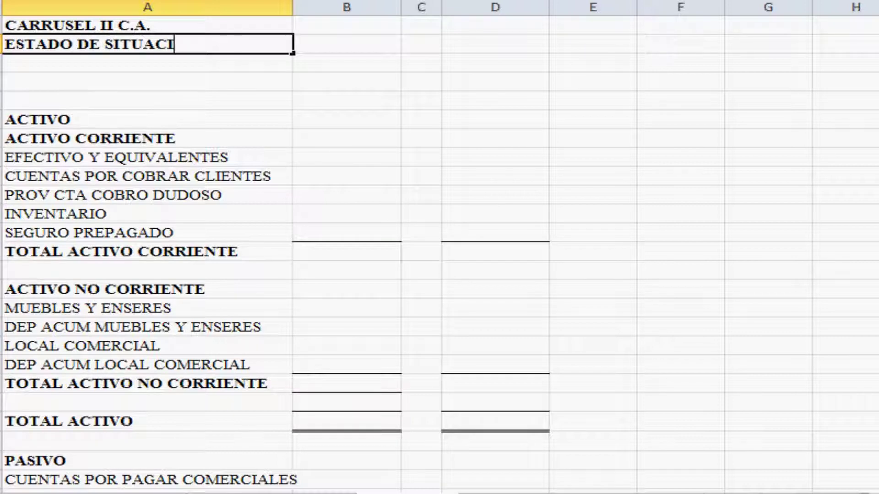
text(ÓN FINANCIERA)
key(Return)
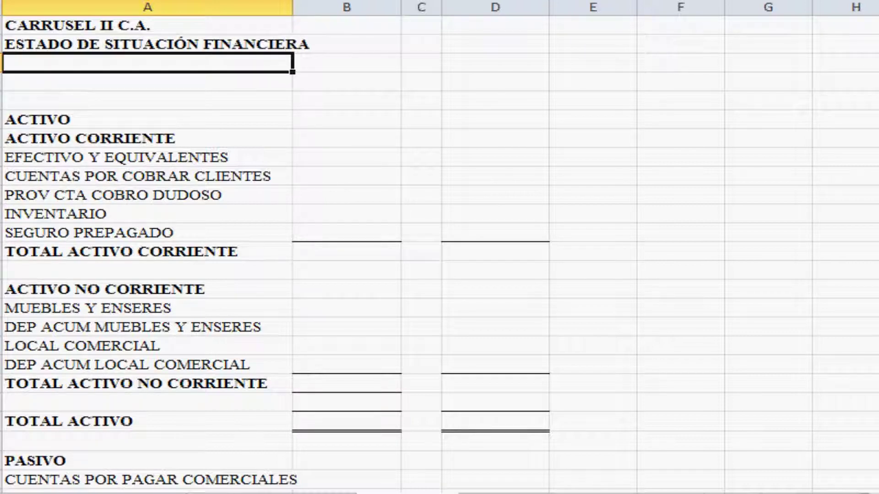
Add the period line PARA LOS AÑOS TERMINADOS AL 31/12 below the statement title.
text(PARA LOS AL)
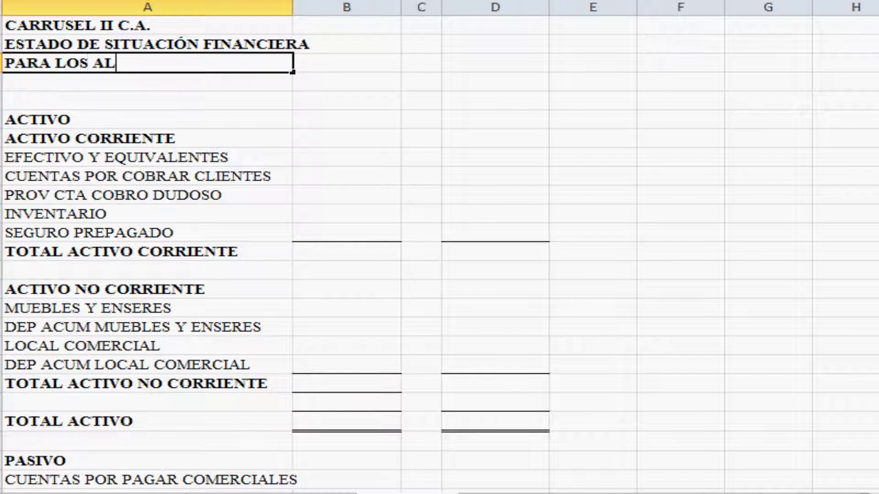
key(BackSpace)
text(ÑOS TE)
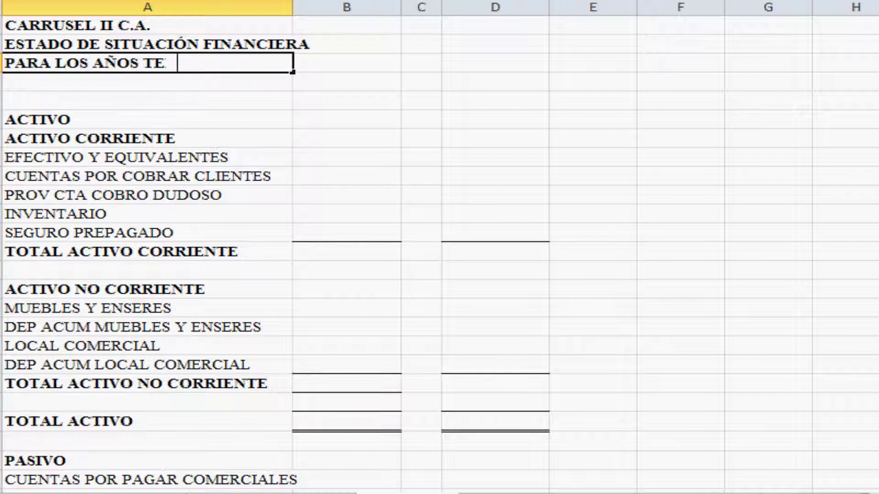
text(RMINADOS AL 3)
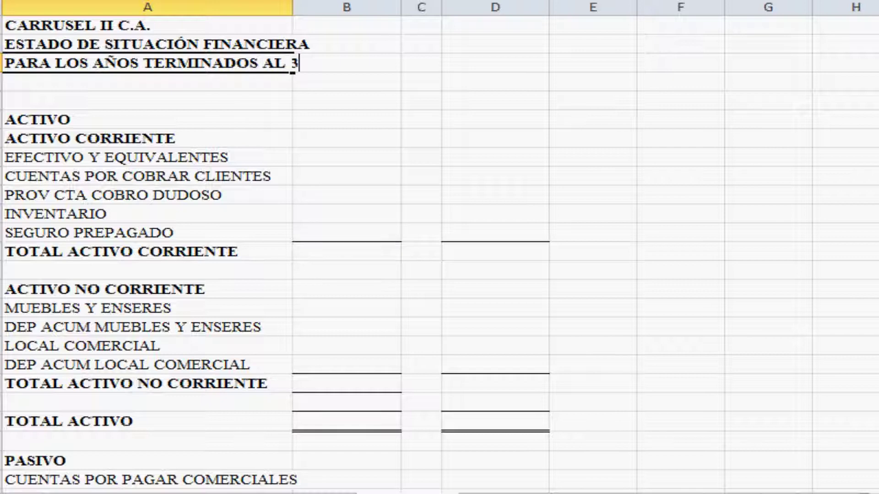
text(1/12)
key(Return)
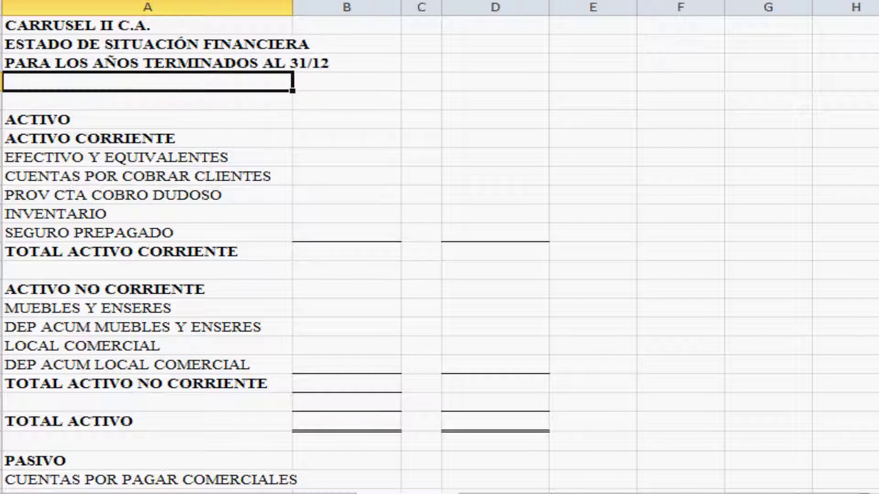
Add the currency line EXPRESADO EN UM below the period line.
text(EXPRESADO )
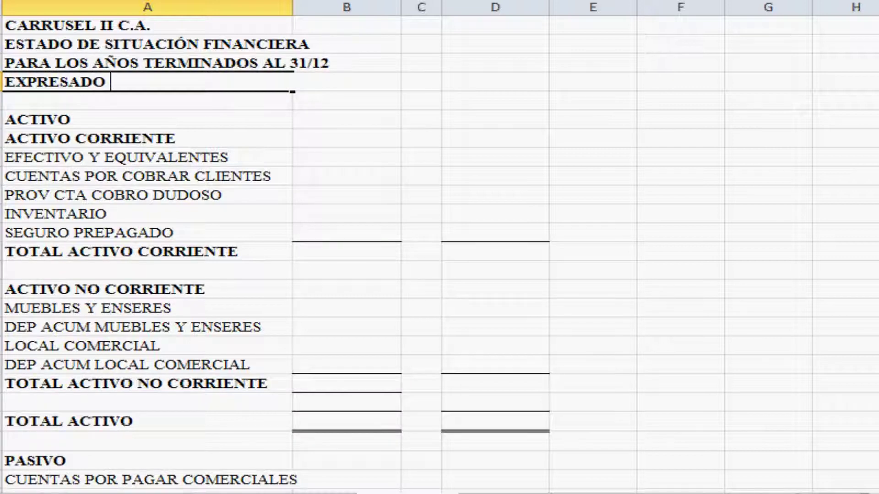
text(EN UM)
key(Return)
Enter the year headings 20X4 in cell B5 and 20X3 in cell D5.
click(147, 63)
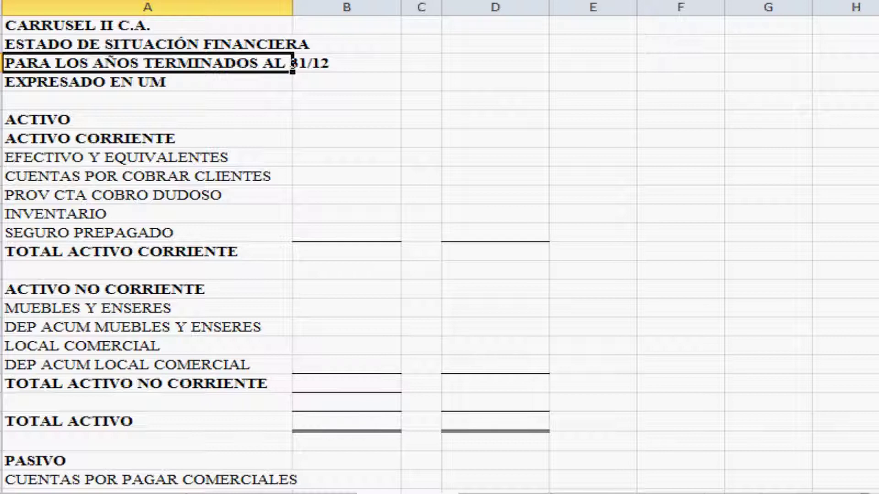
key(Down)
key(Down)
key(Right)
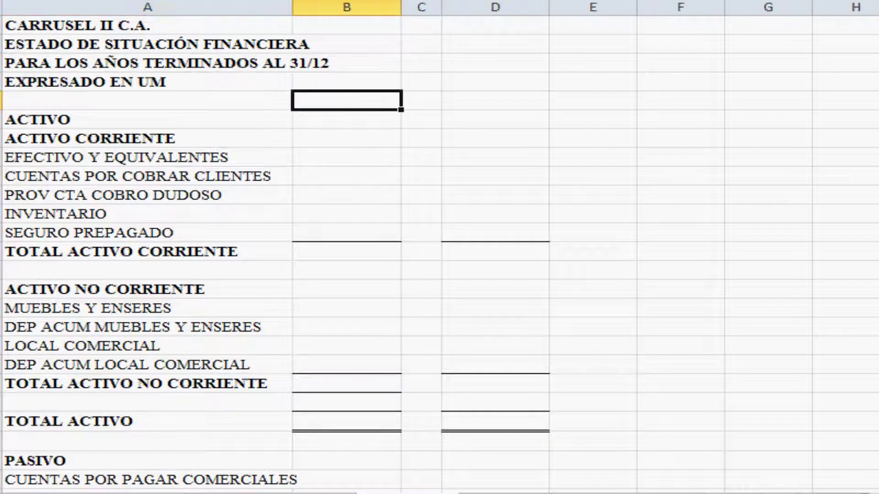
text(20X4)
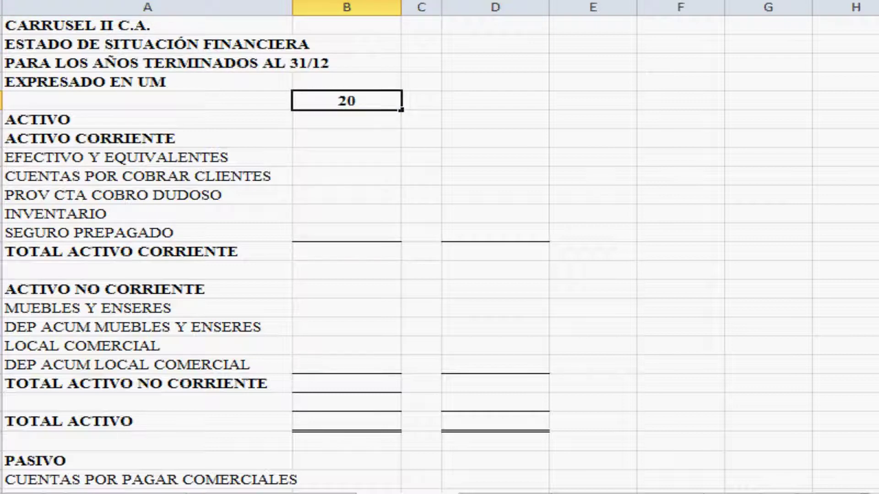
key(Return)
key(Up)
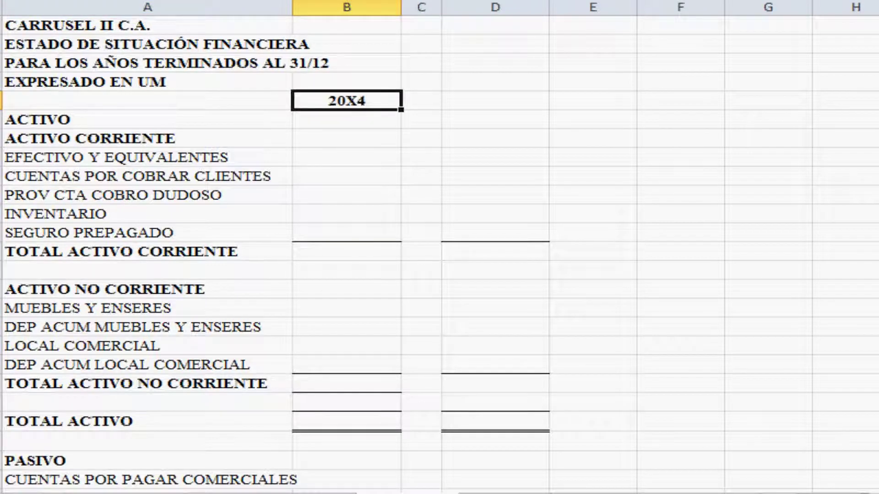
key(Right)
key(Right)
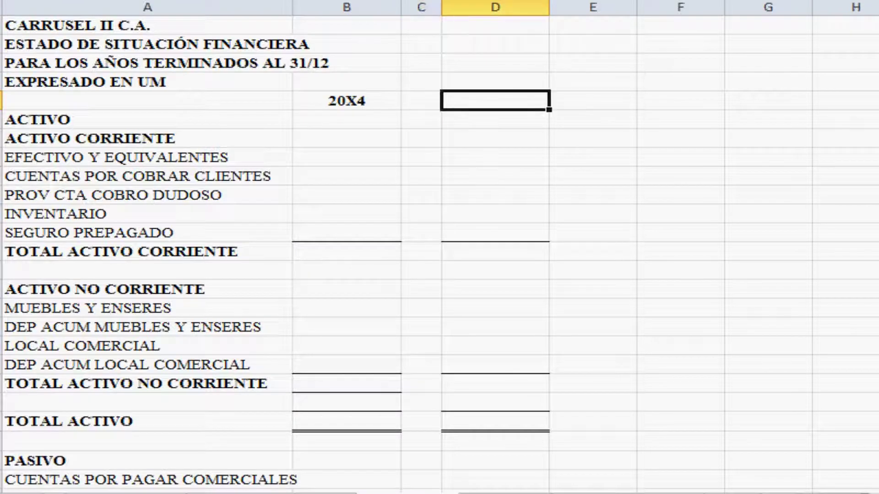
text(20X3)
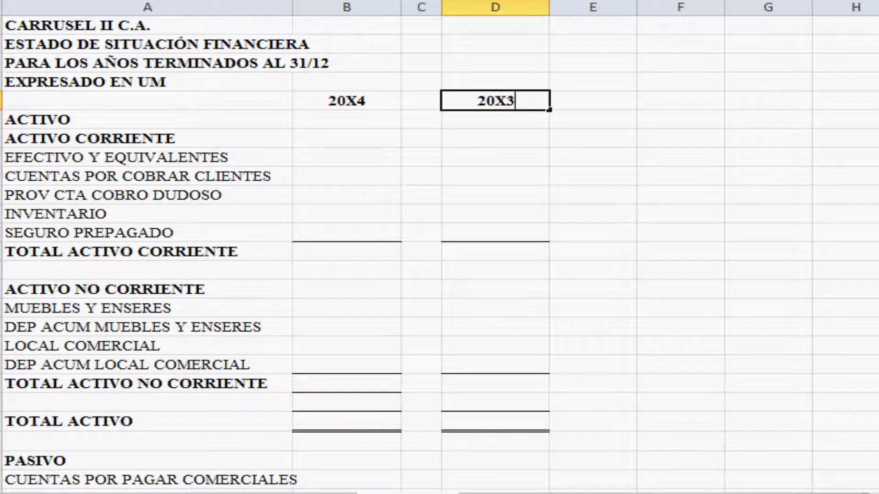
key(Return)
Enter the 20X3 amounts 370000 for EFECTIVO Y EQUIVALENTES, 192550 for CUENTAS POR COBRAR CLIENTES and -3000 for PROV CTA COBRO DUDOSO.
key(Return)
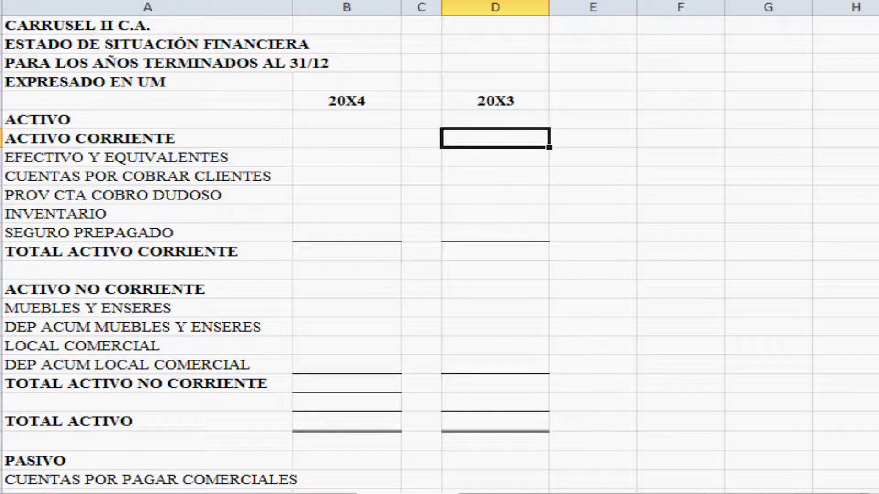
key(Return)
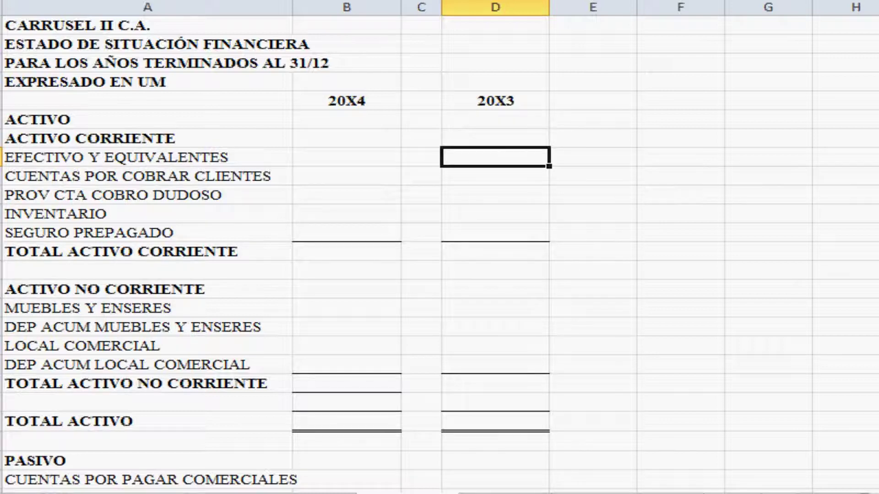
text(370000)
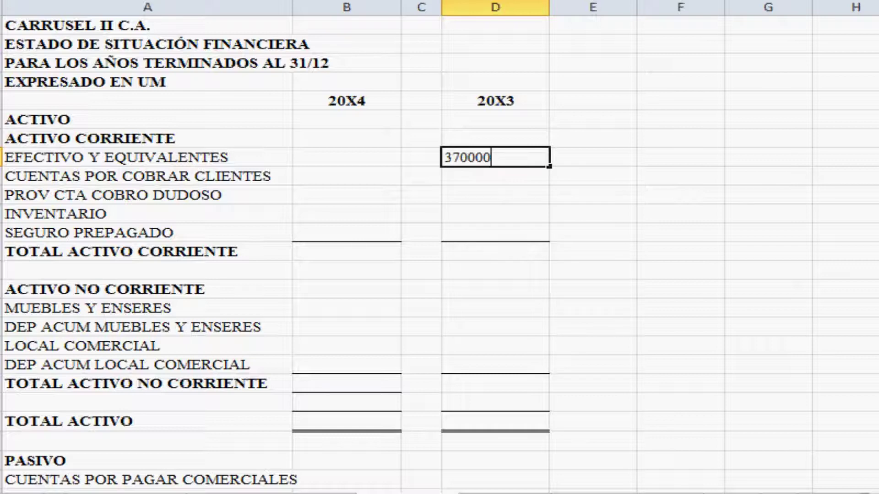
key(Return)
text(192550)
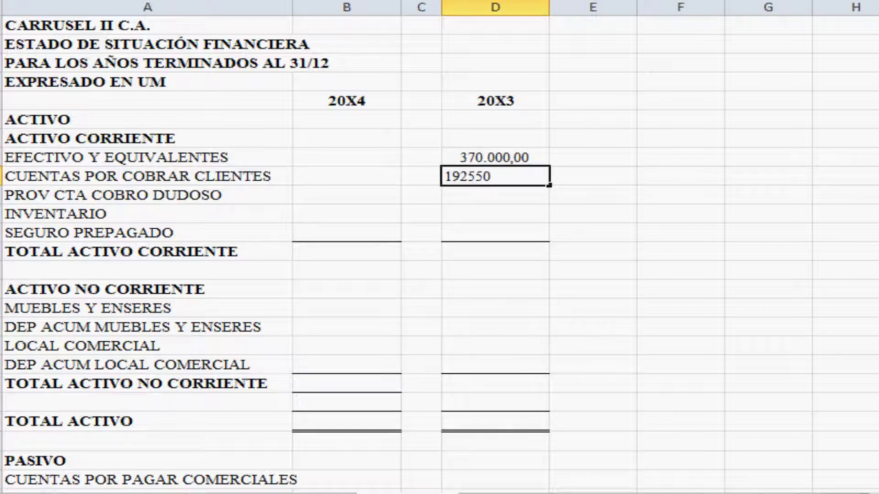
key(Return)
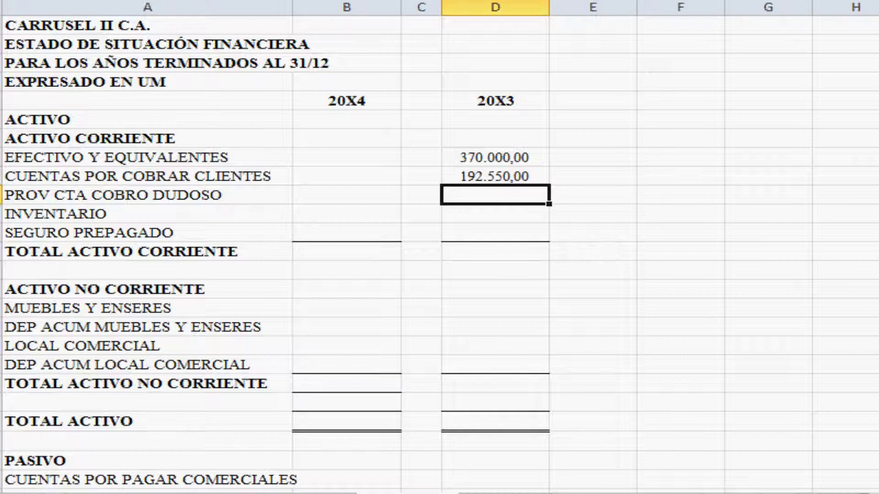
text(-3000)
key(Return)
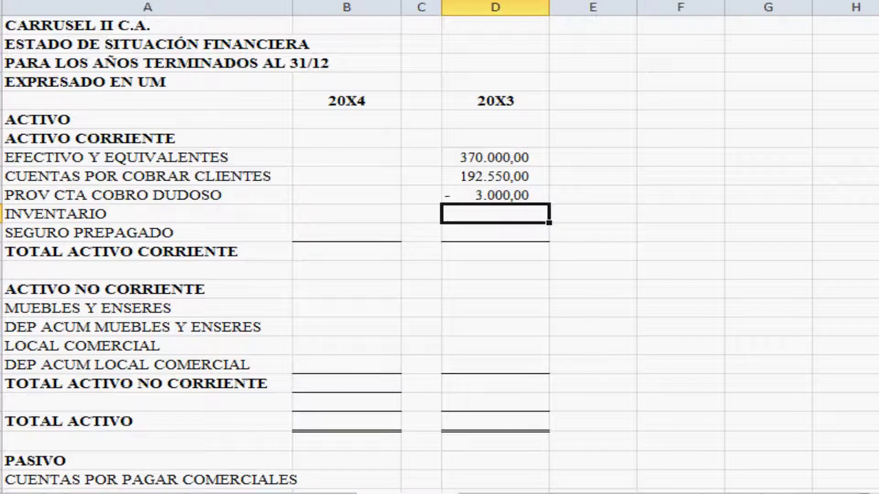
Enter the 20X3 amounts 240000 for INVENTARIO and 1700 for SEGURO PREPAGADO.
text(240.000)
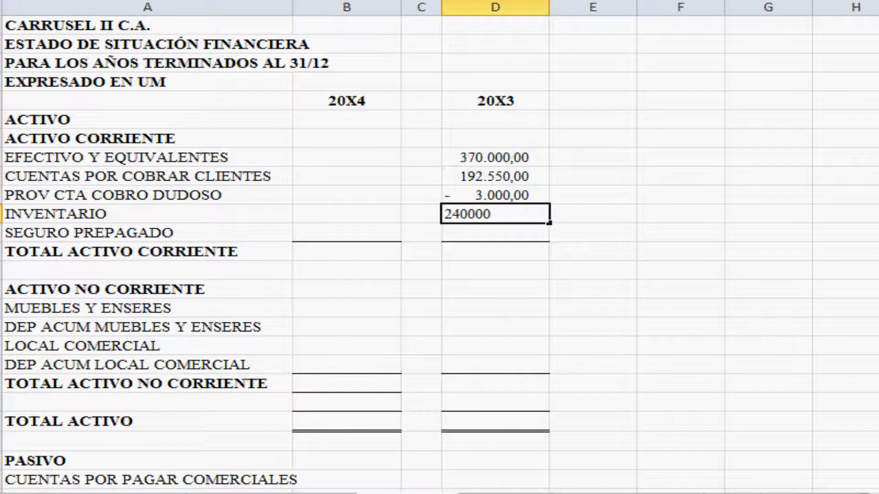
key(Return)
click(495, 214)
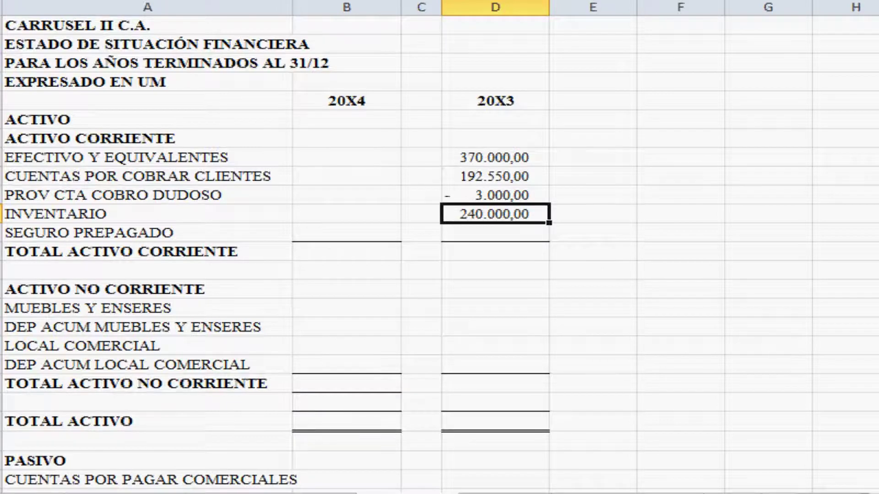
click(495, 232)
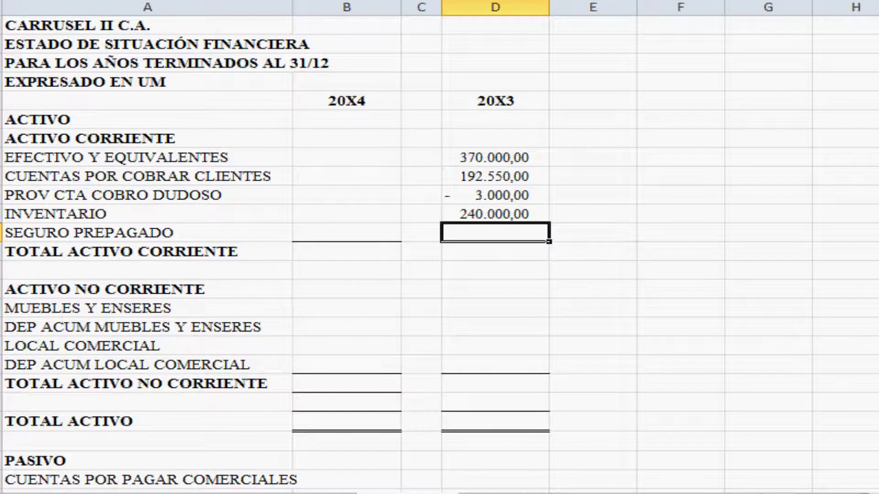
text(1700)
key(Return)
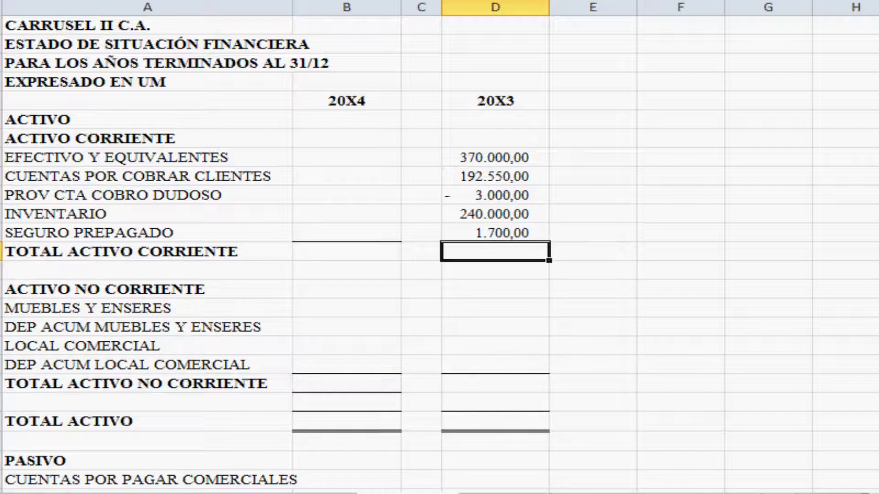
Sum D8:D12 as the 20X3 TOTAL ACTIVO CORRIENTE and widen column D to fit the total.
text(=SUMA(D8:D12))
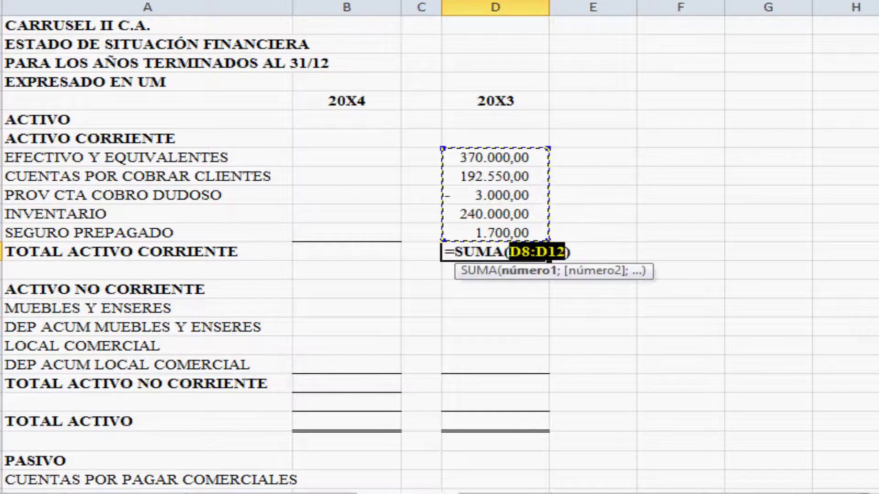
key(Return)
click(495, 251)
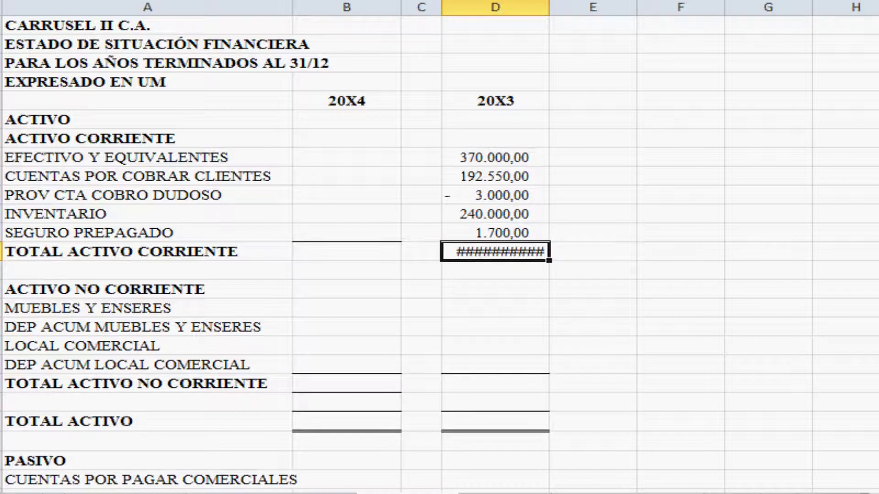
drag(550, 7, 559, 7)
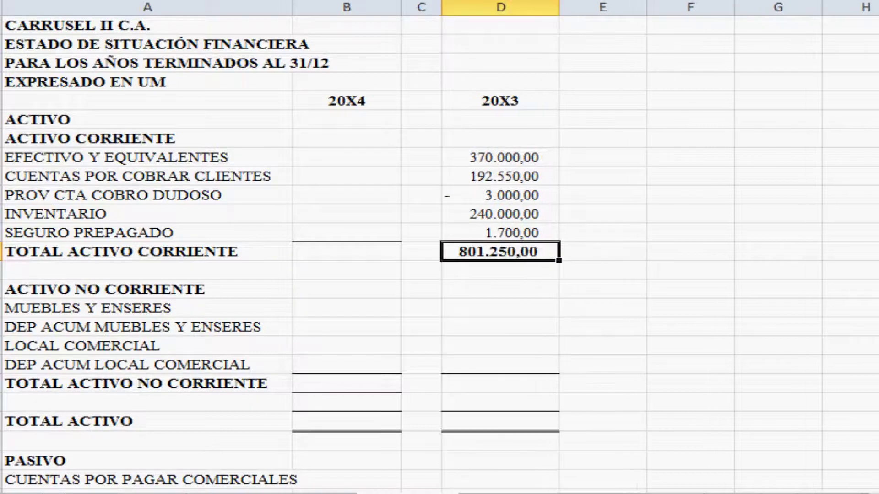
Enter the 20X3 amounts 50000 for MUEBLES Y ENSERES and -18750 for DEP ACUM MUEBLES Y ENSERES.
key(Down)
key(Down)
key(Down)
key(Down)
key(Up)
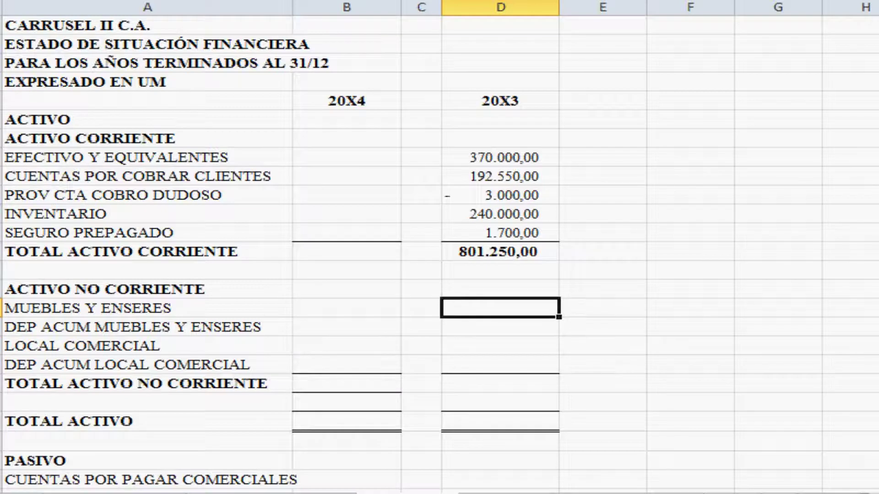
text(50000)
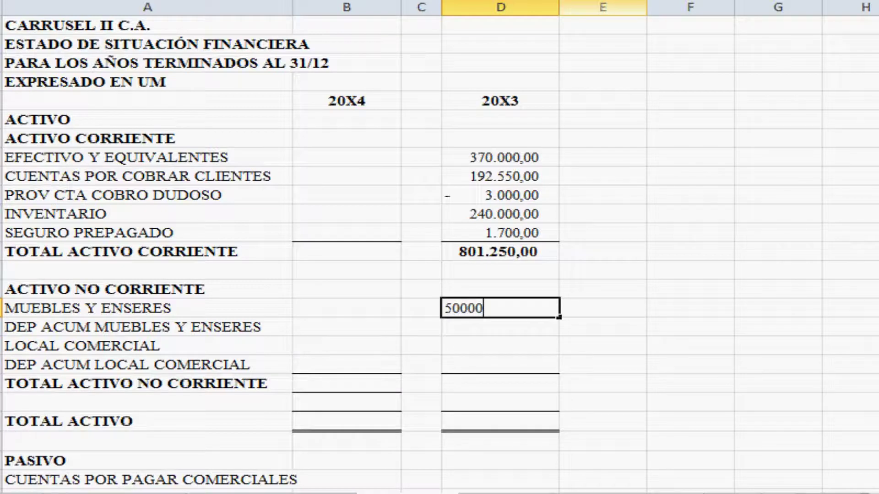
key(Return)
text(-18750)
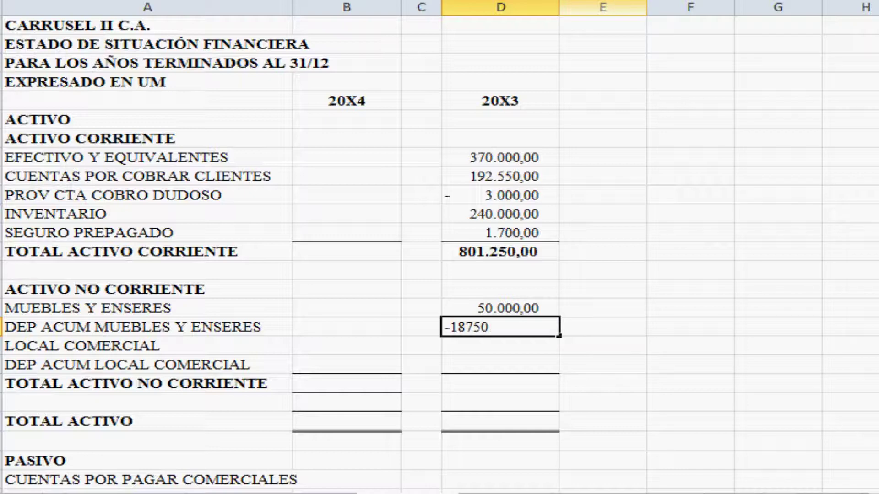
key(Return)
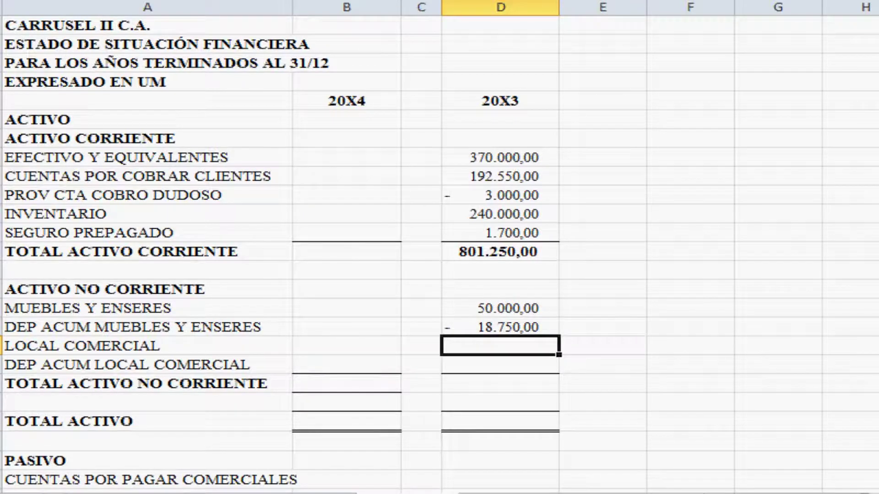
Enter 450000 for LOCAL COMERCIAL and -150000 for DEP ACUM LOCAL COMERCIAL under 20X3, and sum the section in TOTAL ACTIVO NO CORRIENTE.
text(450000)
key(Return)
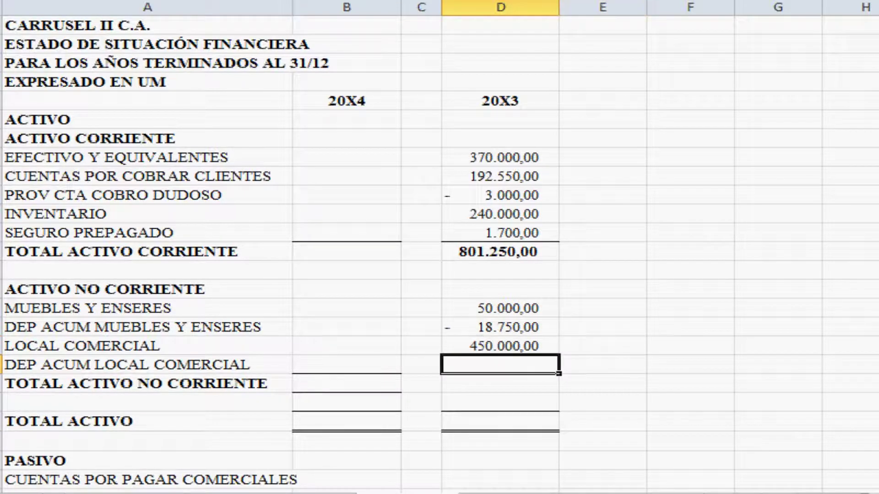
text(-150000)
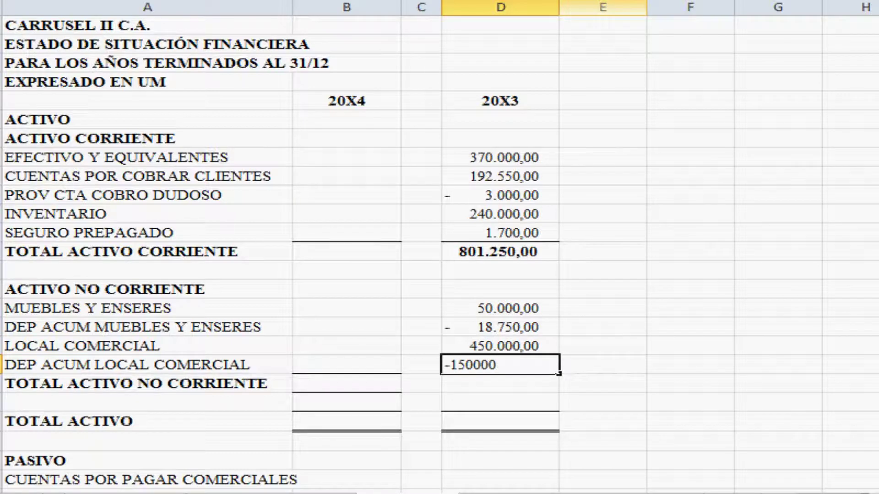
key(Return)
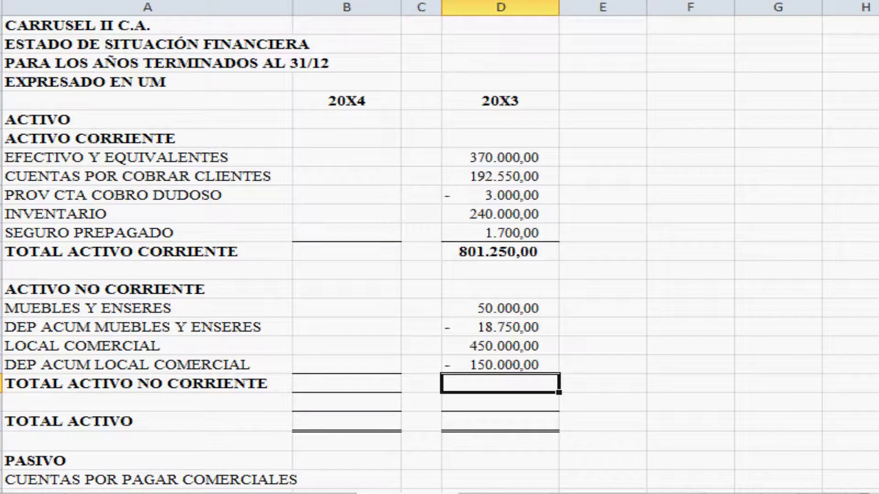
key(alt+equal)
key(Return)
Calculate the 20X3 TOTAL ACTIVO by adding the current and non-current asset totals, and widen columns D and B.
key(Down)
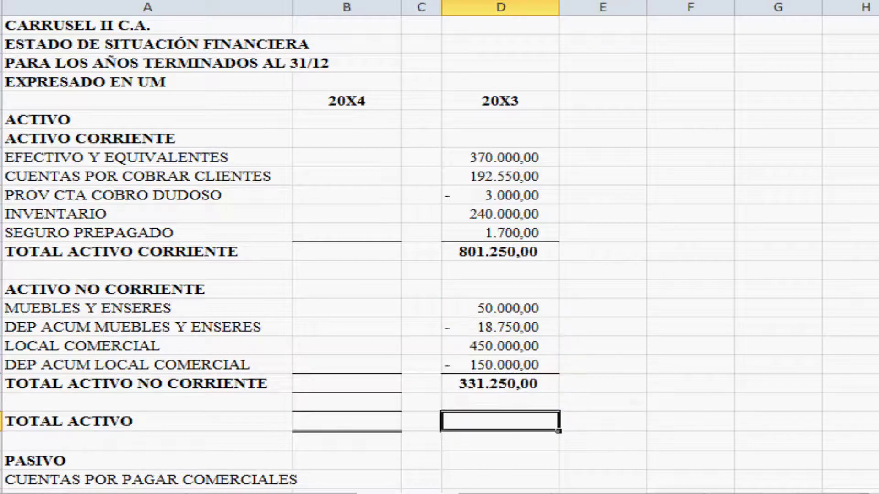
text(=D13+)
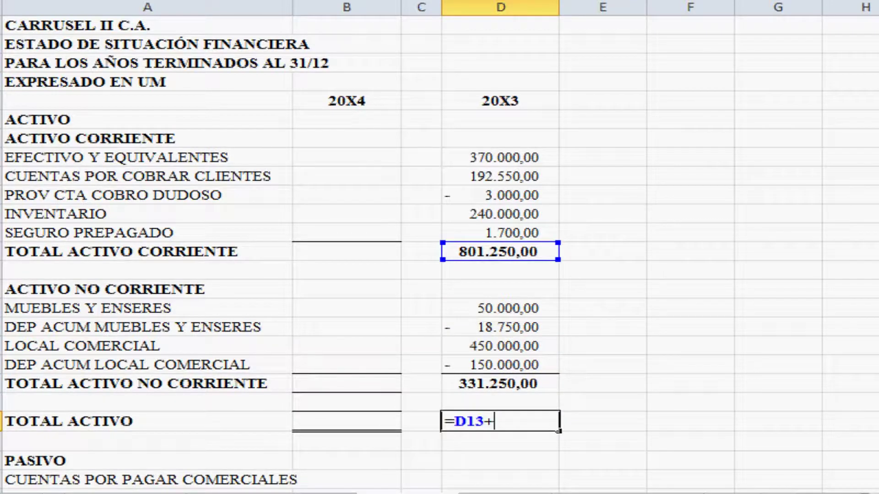
click(500, 384)
key(Return)
key(Up)
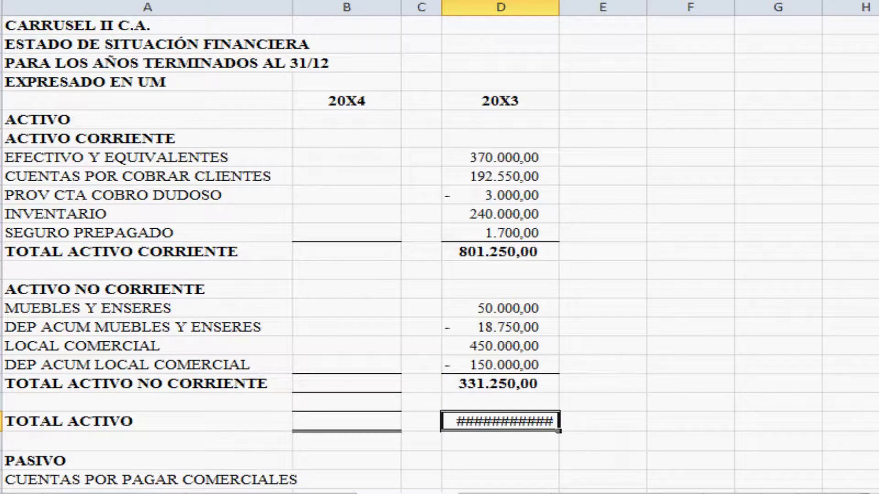
double_click(559, 7)
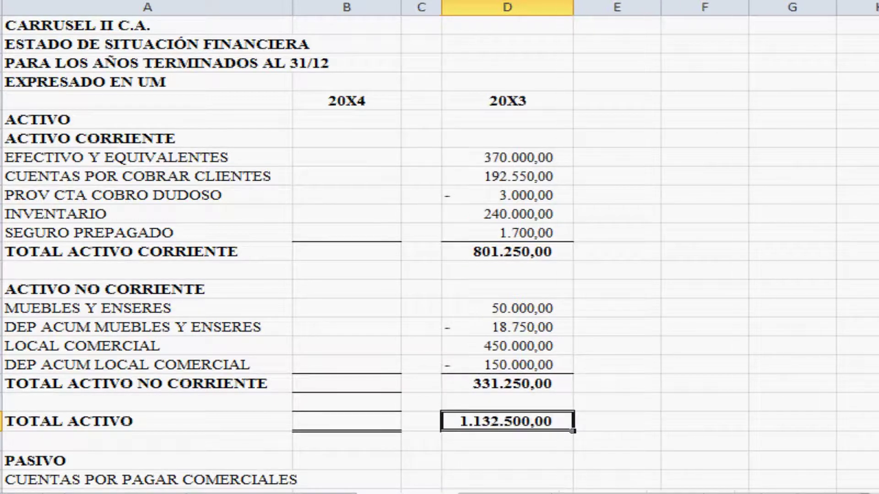
drag(401, 7, 412, 7)
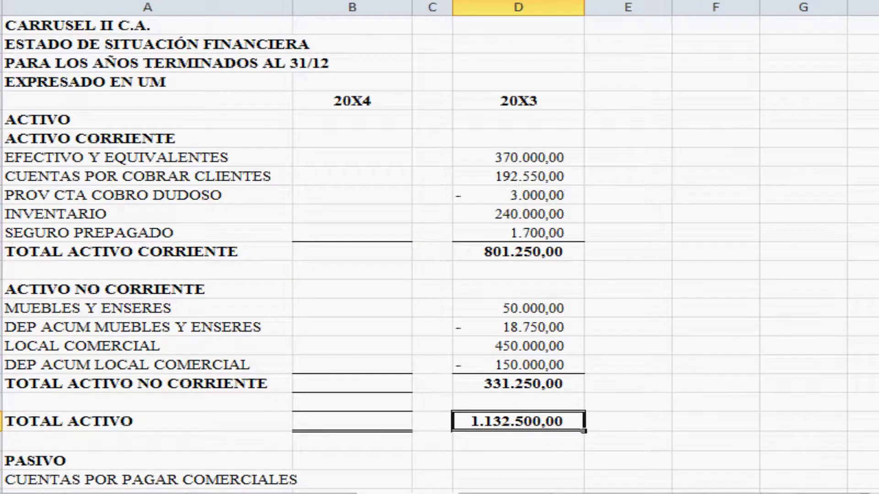
Enter the 20X3 liabilities 79000 for CUENTAS POR PAGAR COMERCIALES and 0 for IVA POR PAGAR.
scroll(439, 254, down, 4)
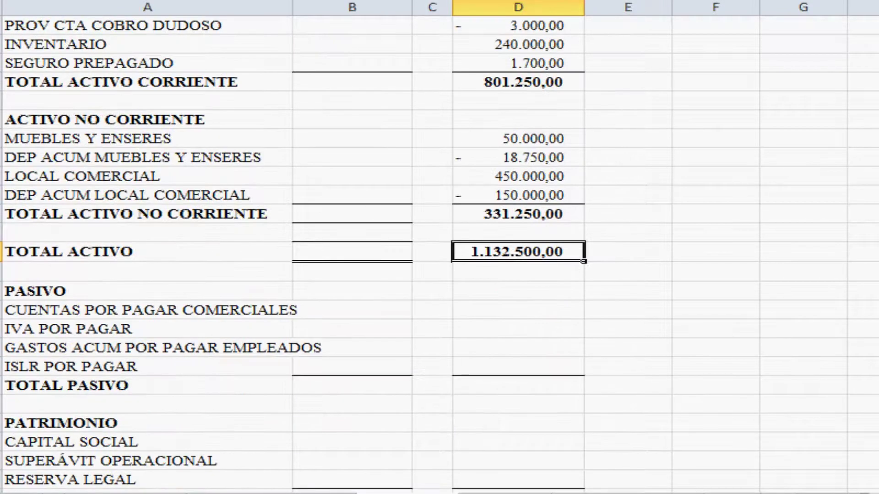
click(519, 253)
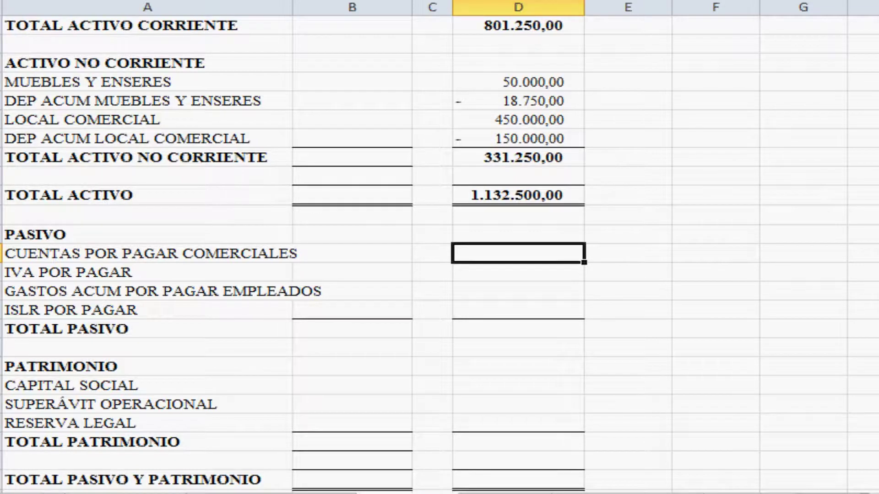
text(79000)
key(Return)
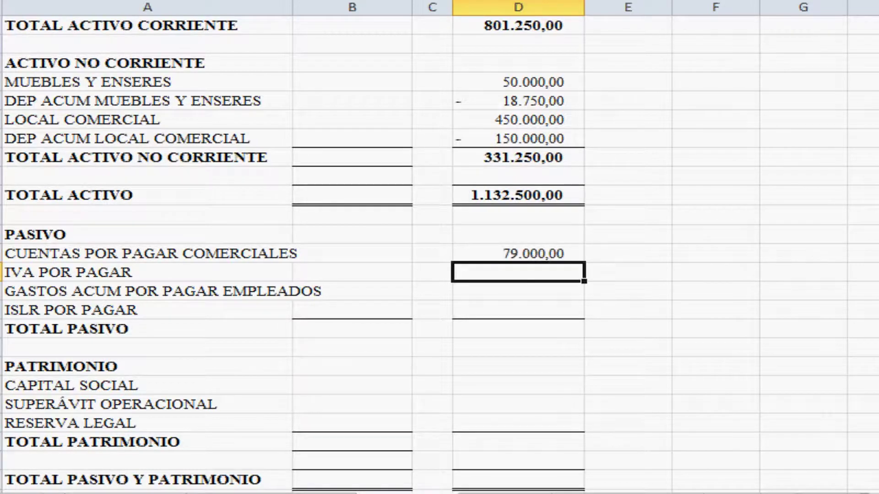
key(Left)
key(Left)
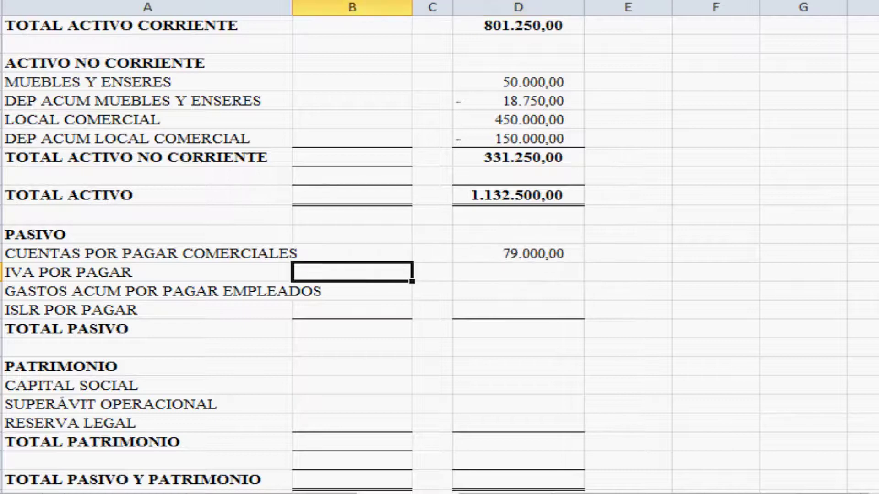
key(Left)
key(Right)
key(Right)
key(Right)
text(0)
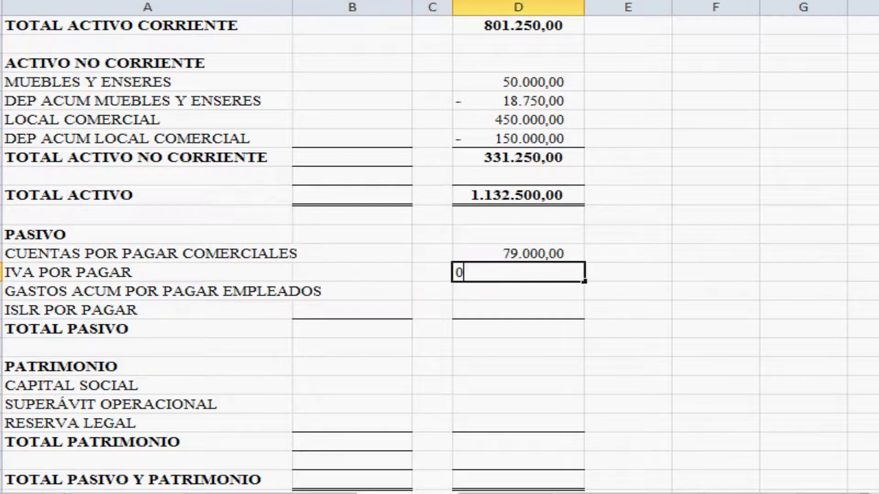
key(Return)
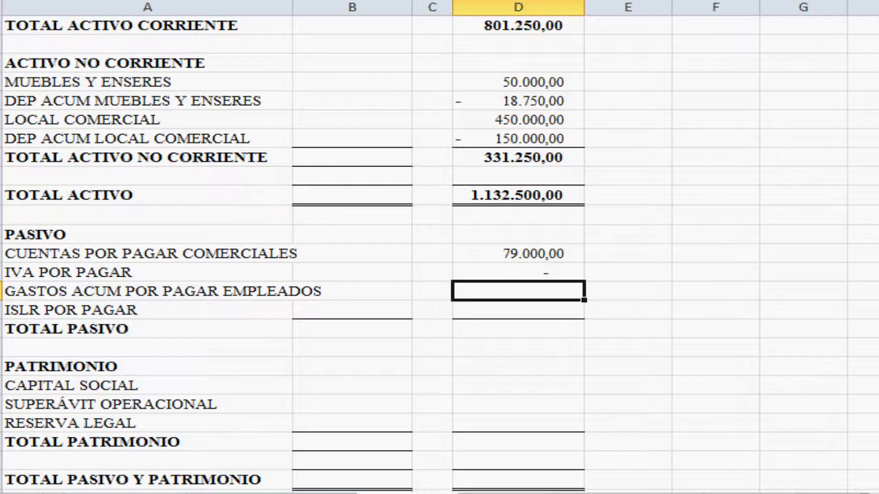
Enter 40000 for GASTOS ACUM POR PAGAR EMPLEADOS and 8500 for ISLR POR PAGAR under 20X3, and sum the liabilities in TOTAL PASIVO.
text(40000)
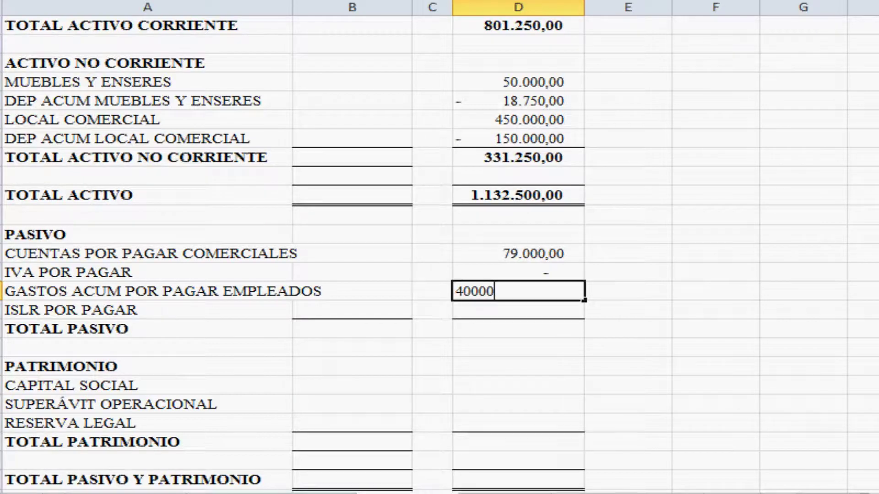
key(Return)
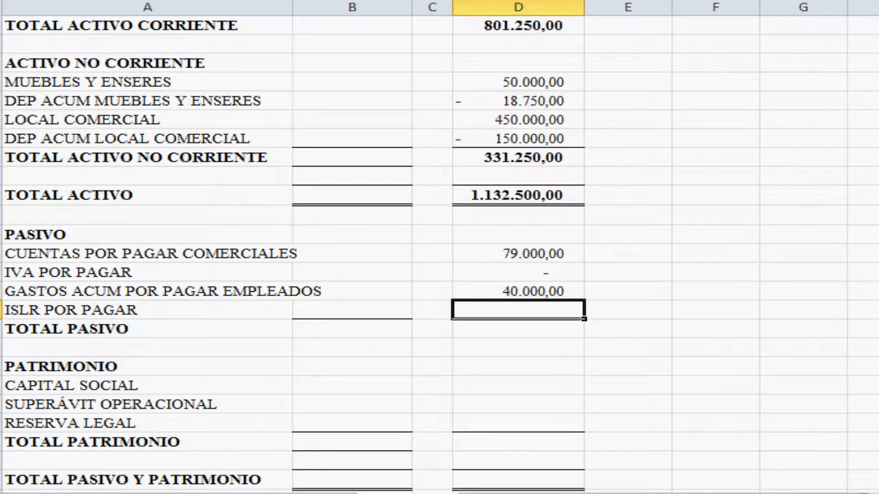
text(8500)
key(Return)
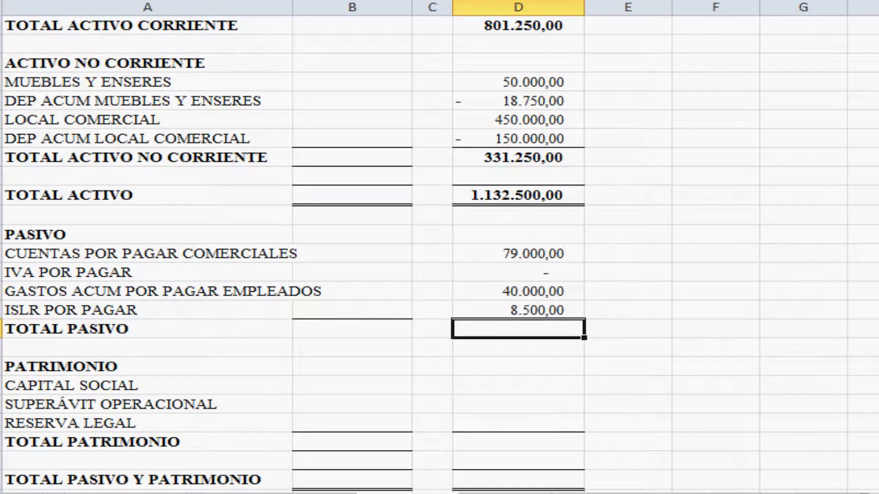
key(alt+equal)
key(Return)
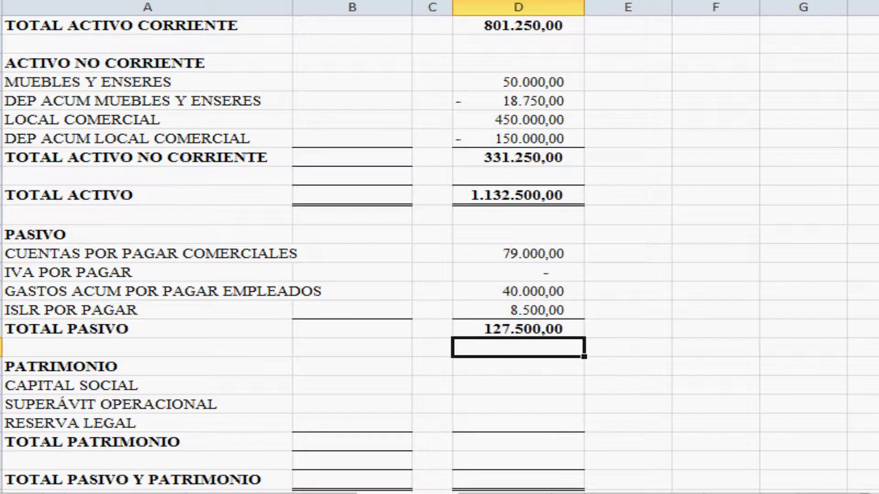
Enter the 20X3 equity amounts 300000 for CAPITAL SOCIAL and 30000 for RESERVA LEGAL.
key(Down)
key(Down)
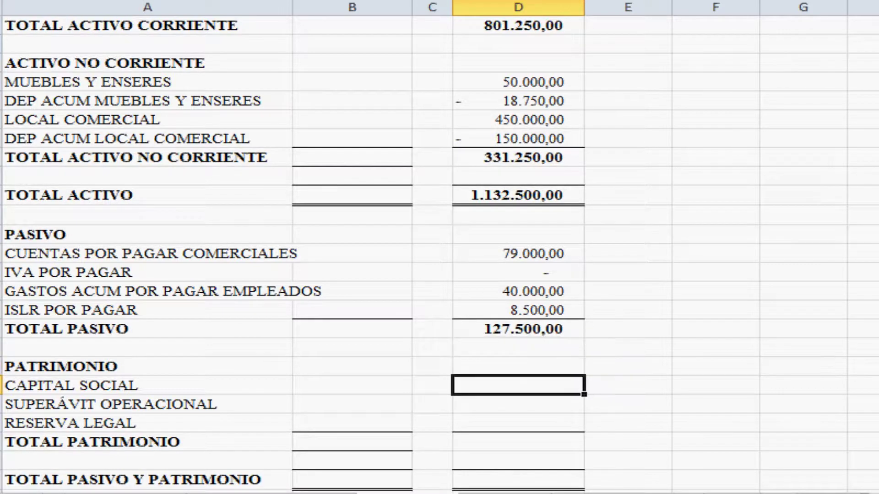
text(300000)
key(Return)
key(Up)
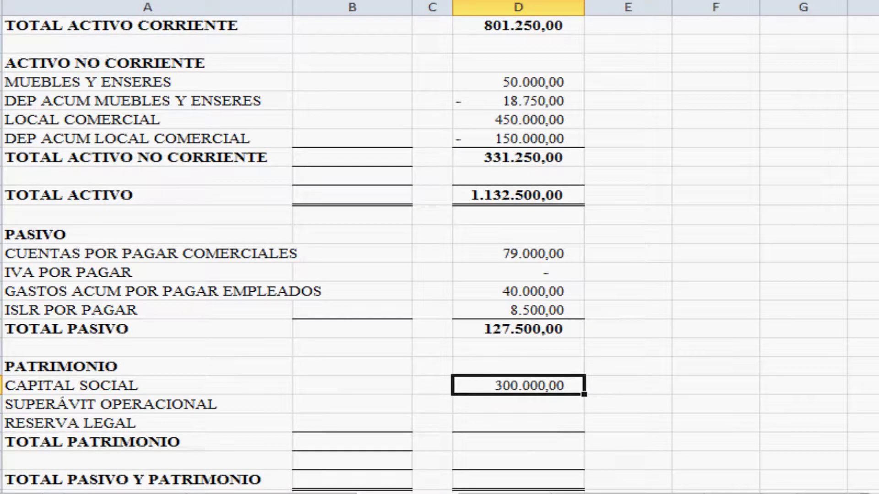
key(Down)
key(Down)
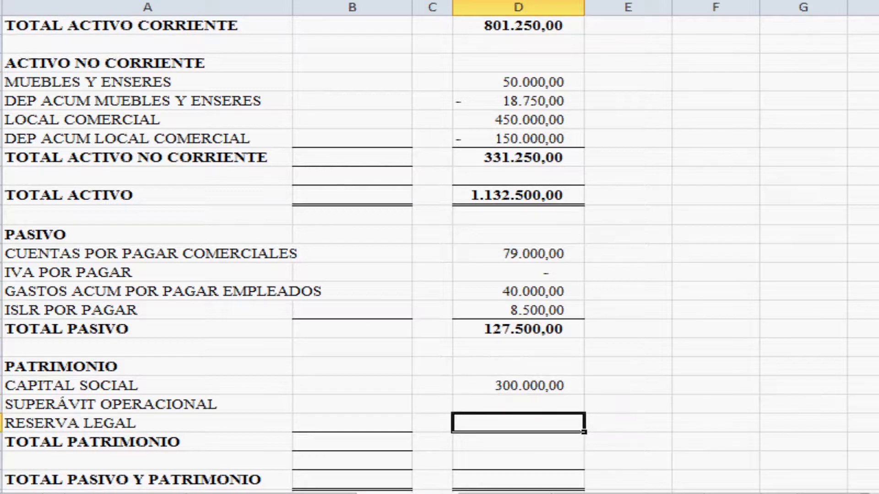
text(30000)
key(Return)
Enter 675000 for SUPERÁVIT OPERACIONAL under 20X3, and sum the three equity accounts in TOTAL PATRIMONIO.
key(Up)
key(Up)
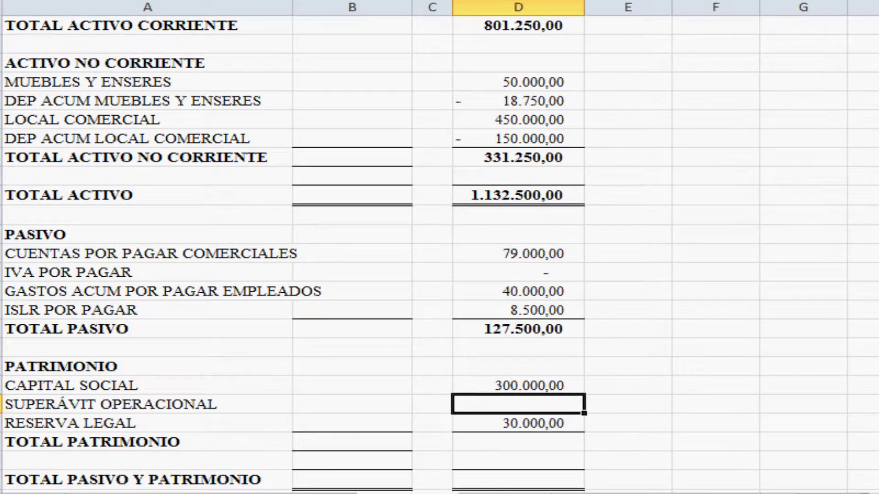
text(675000)
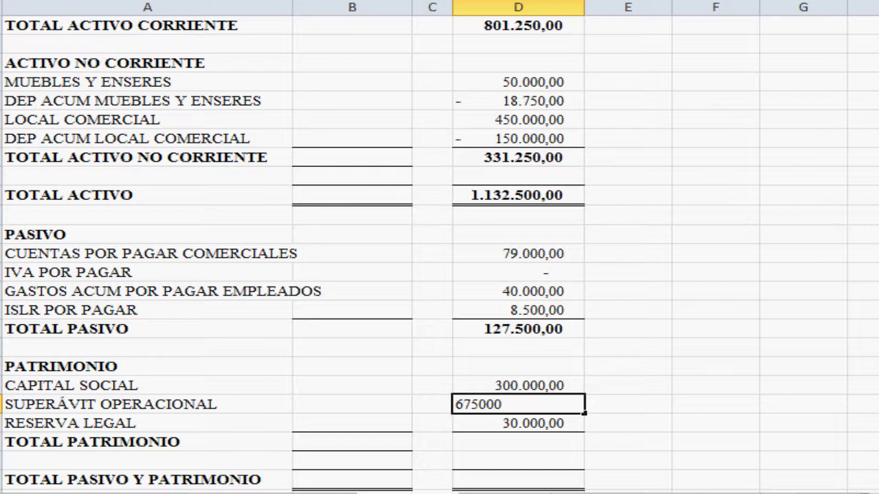
key(Return)
key(Down)
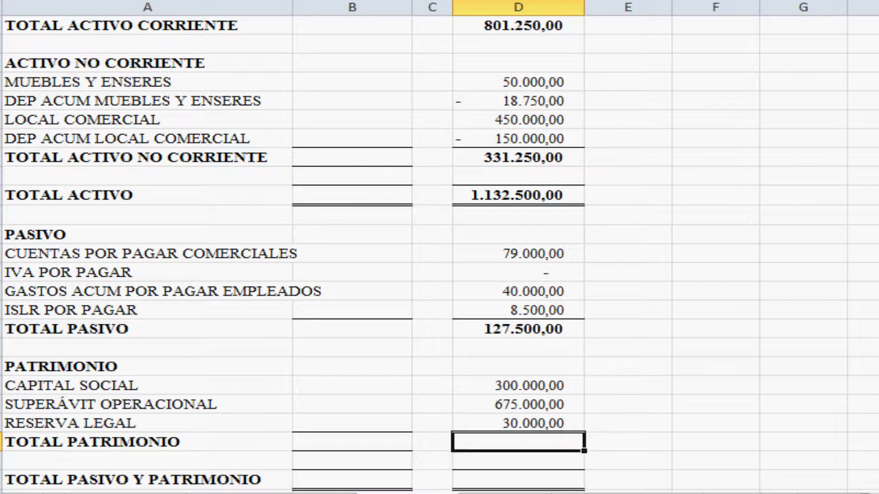
key(alt+equal)
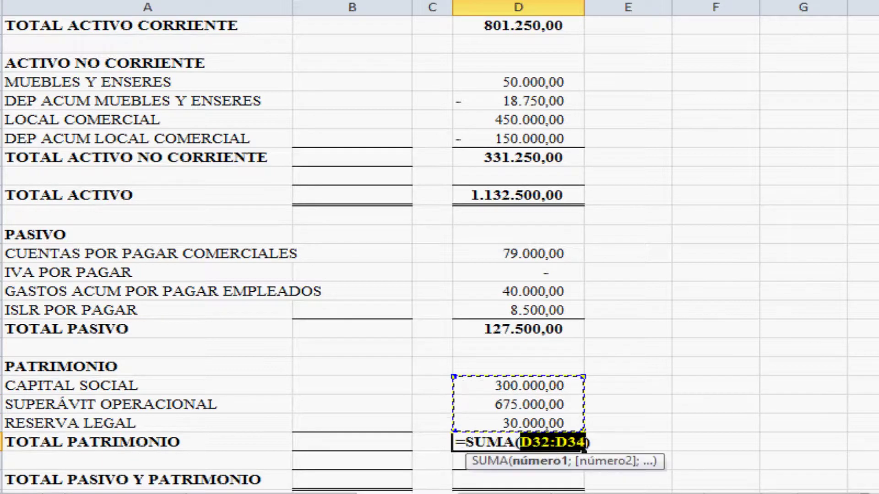
key(alt+equal)
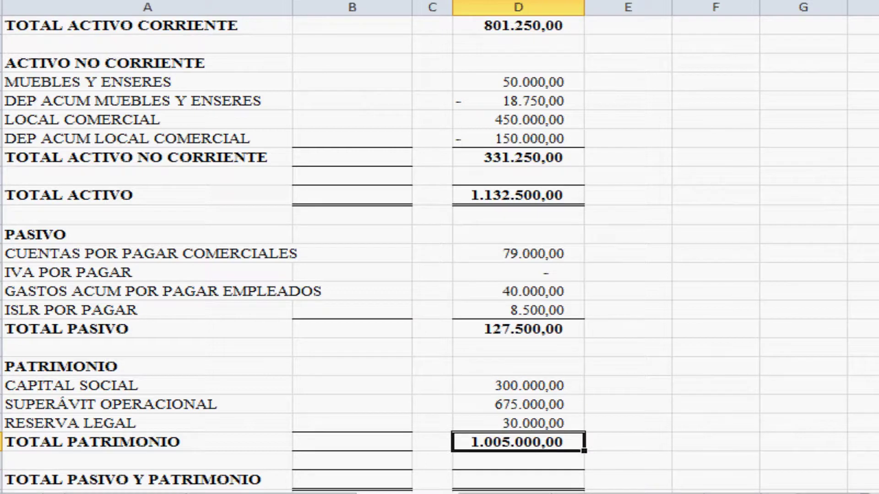
Calculate the 20X3 TOTAL PASIVO Y PATRIMONIO by adding TOTAL PASIVO and TOTAL PATRIMONIO, and compare it with TOTAL ACTIVO.
key(Down)
key(Down)
text(=)
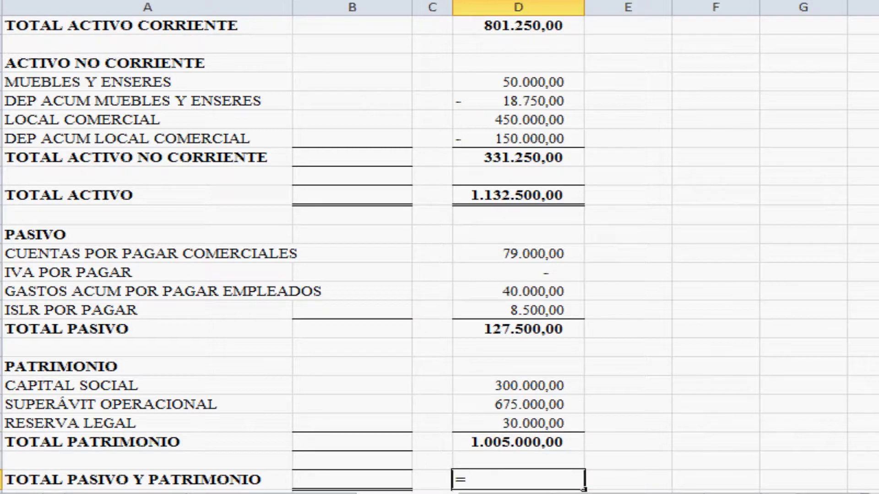
key(Up)
key(Up)
key(Up)
key(Up)
key(Up)
key(Up)
key(Up)
key(Up)
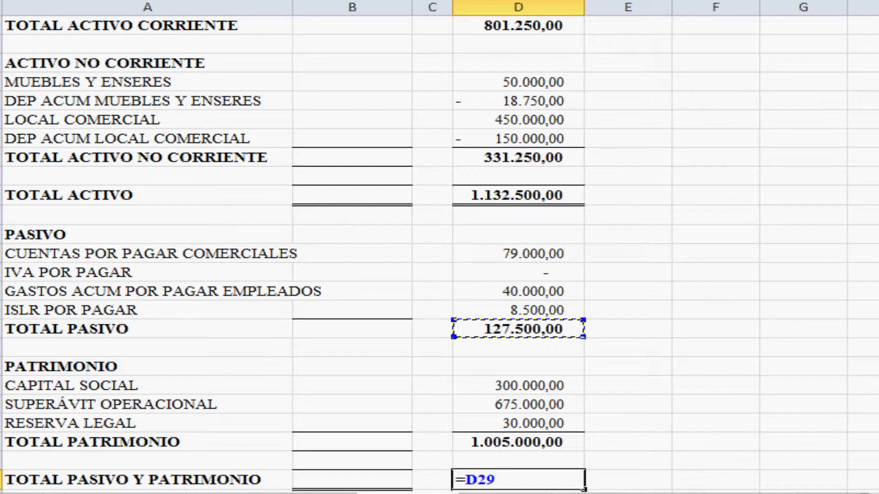
text(+)
key(Up)
key(Up)
key(Return)
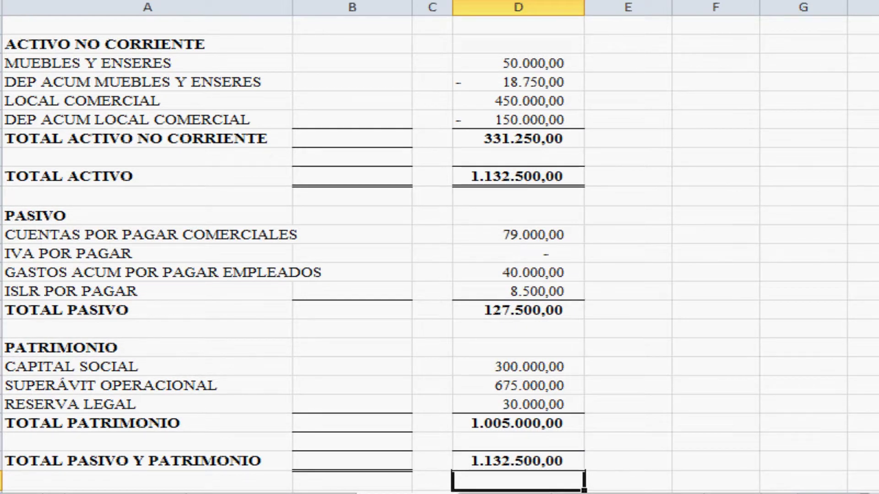
click(518, 176)
click(517, 442)
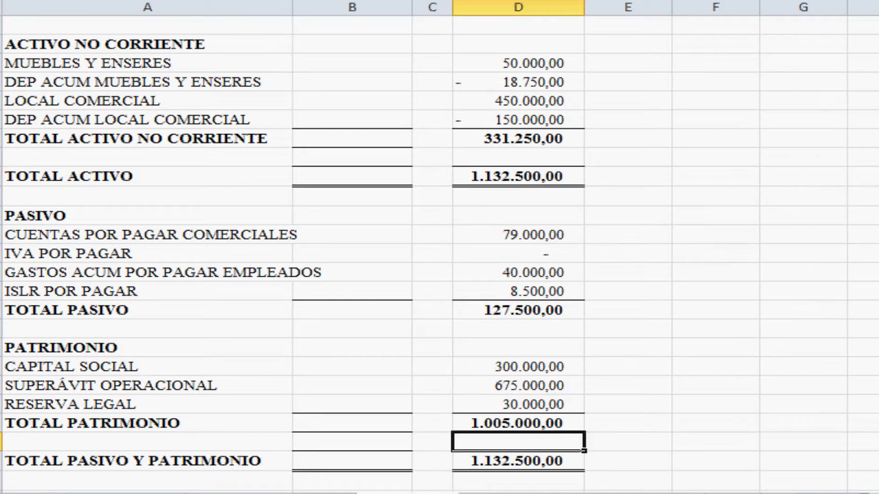
click(518, 460)
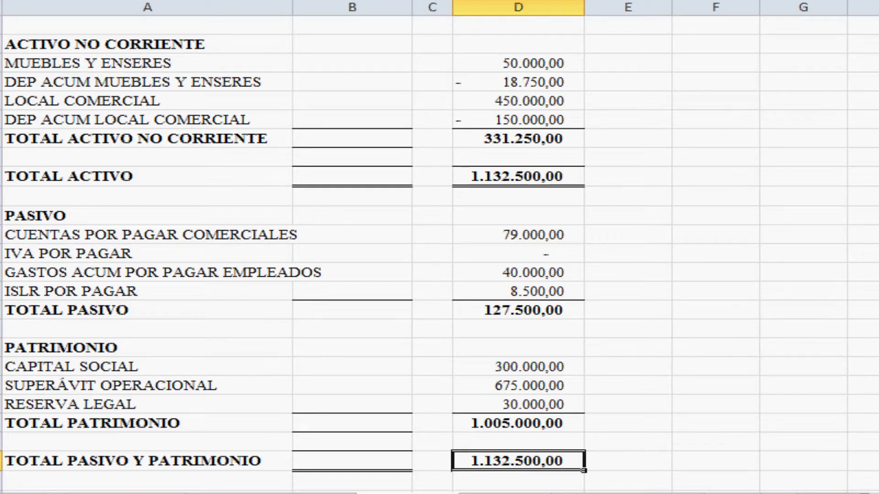